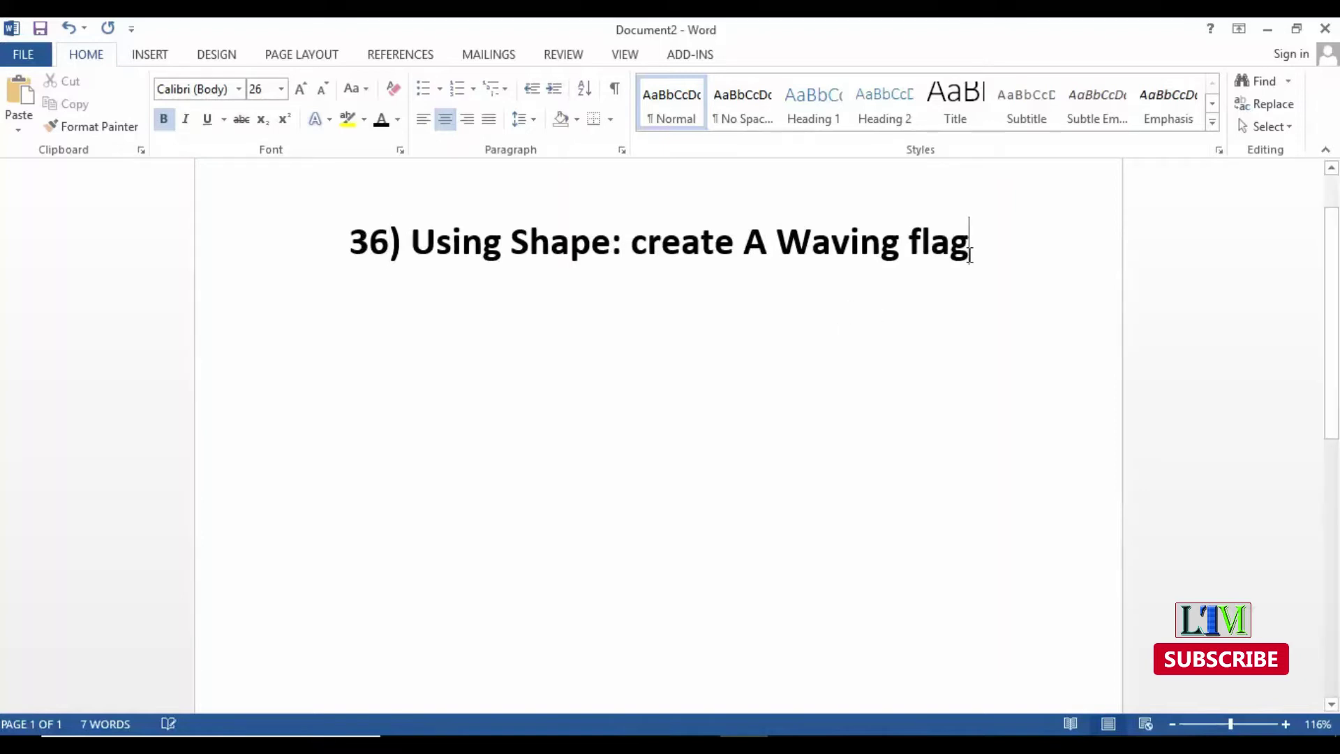
Add an empty line below the title '36) Using Shape: create A Waving flag'.
key(Return)
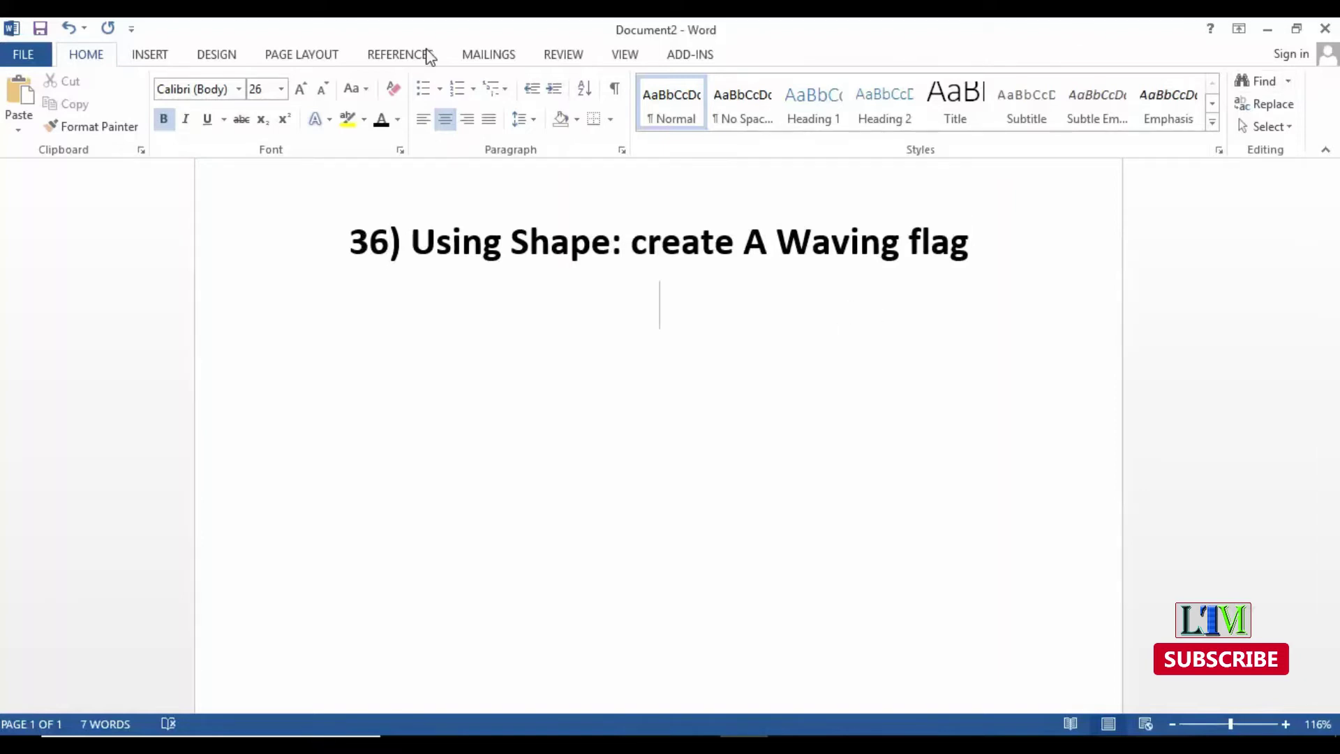
click(161, 53)
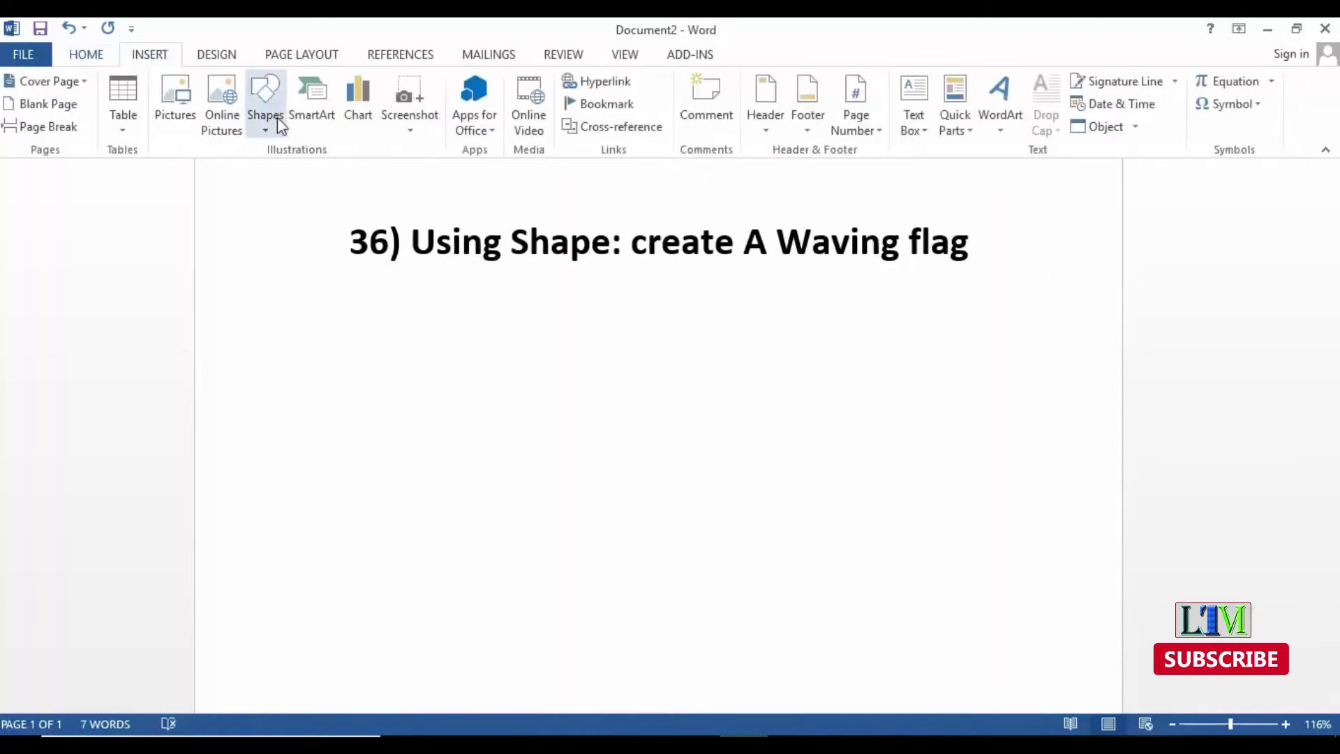
Draw a tall rectangle down the page for the flagpole.
click(276, 118)
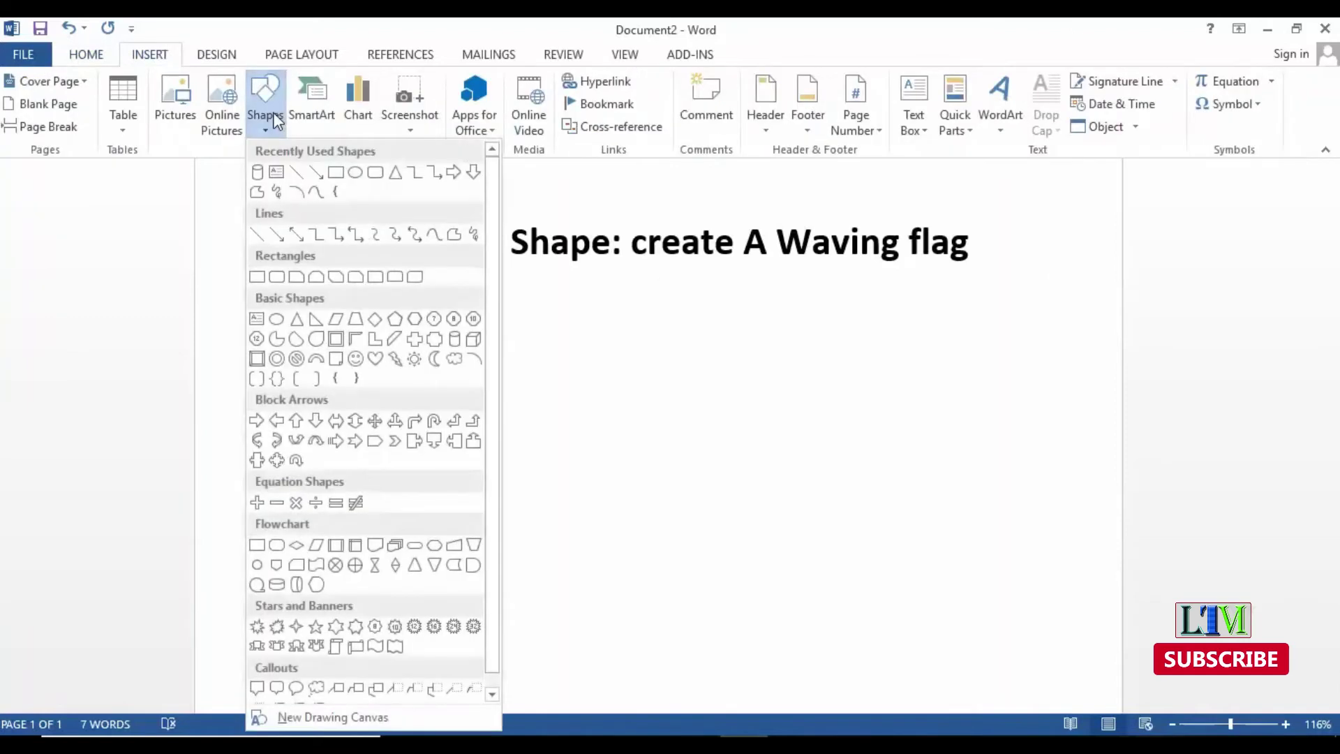
click(258, 279)
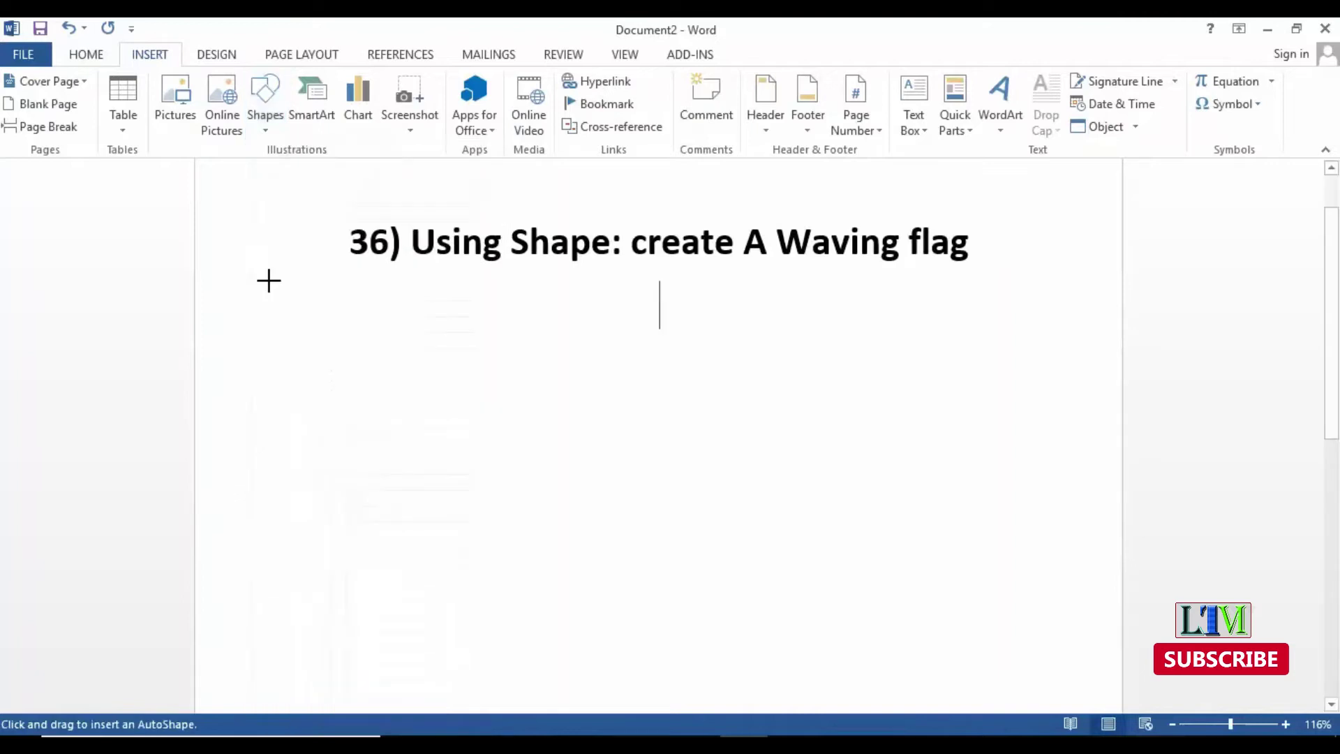
mouse_move(508, 343)
mouse_down()
mouse_move(519, 640)
mouse_move(566, 285)
mouse_up()
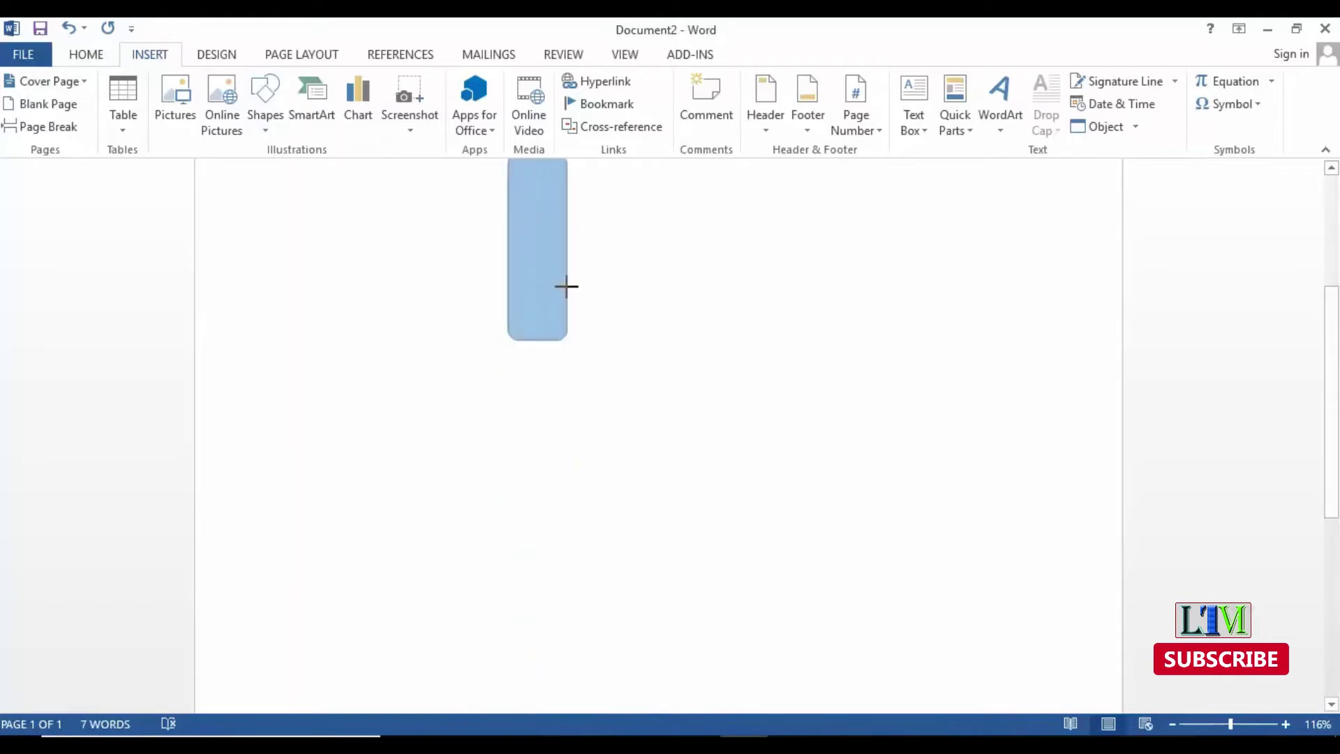
mouse_move(567, 285)
mouse_down()
mouse_move(477, 681)
mouse_move(517, 553)
mouse_move(514, 618)
mouse_up()
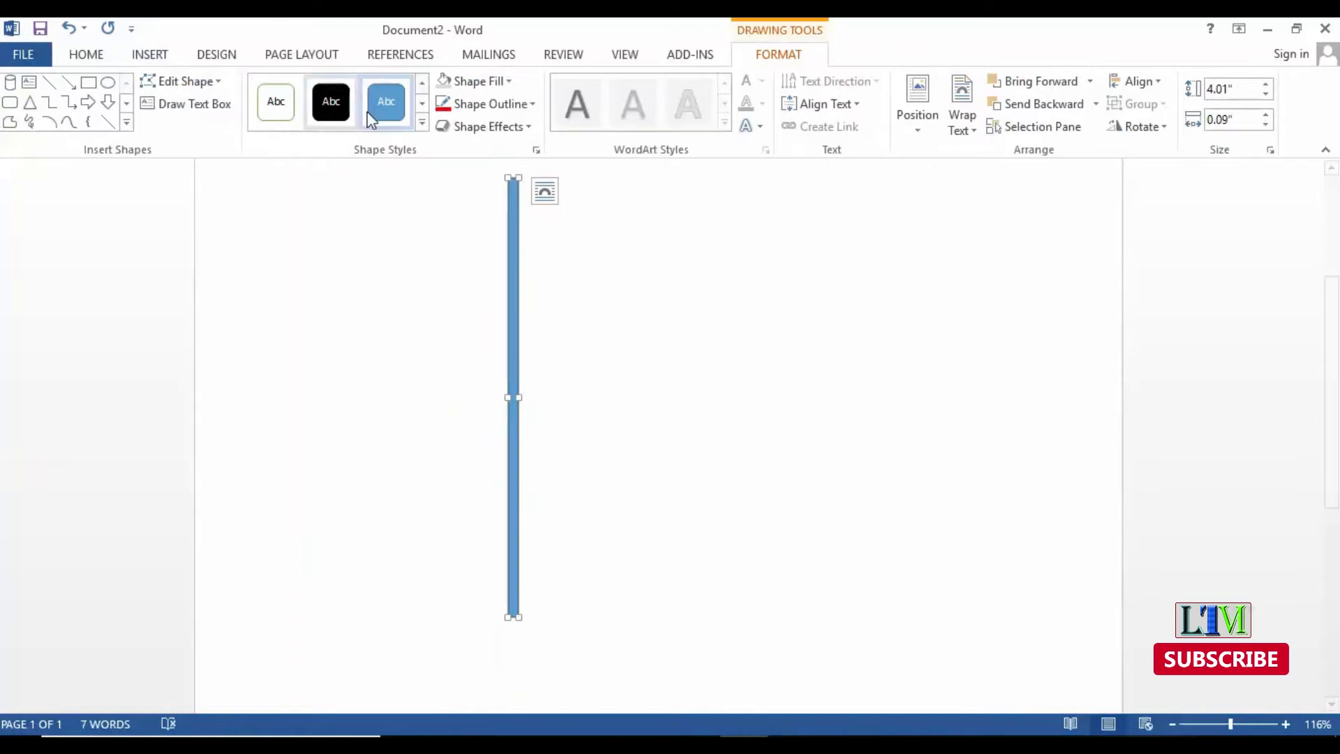
Make the pole solid black, about 0.05" wide and 4.01" tall, and shift it left.
click(422, 102)
click(422, 82)
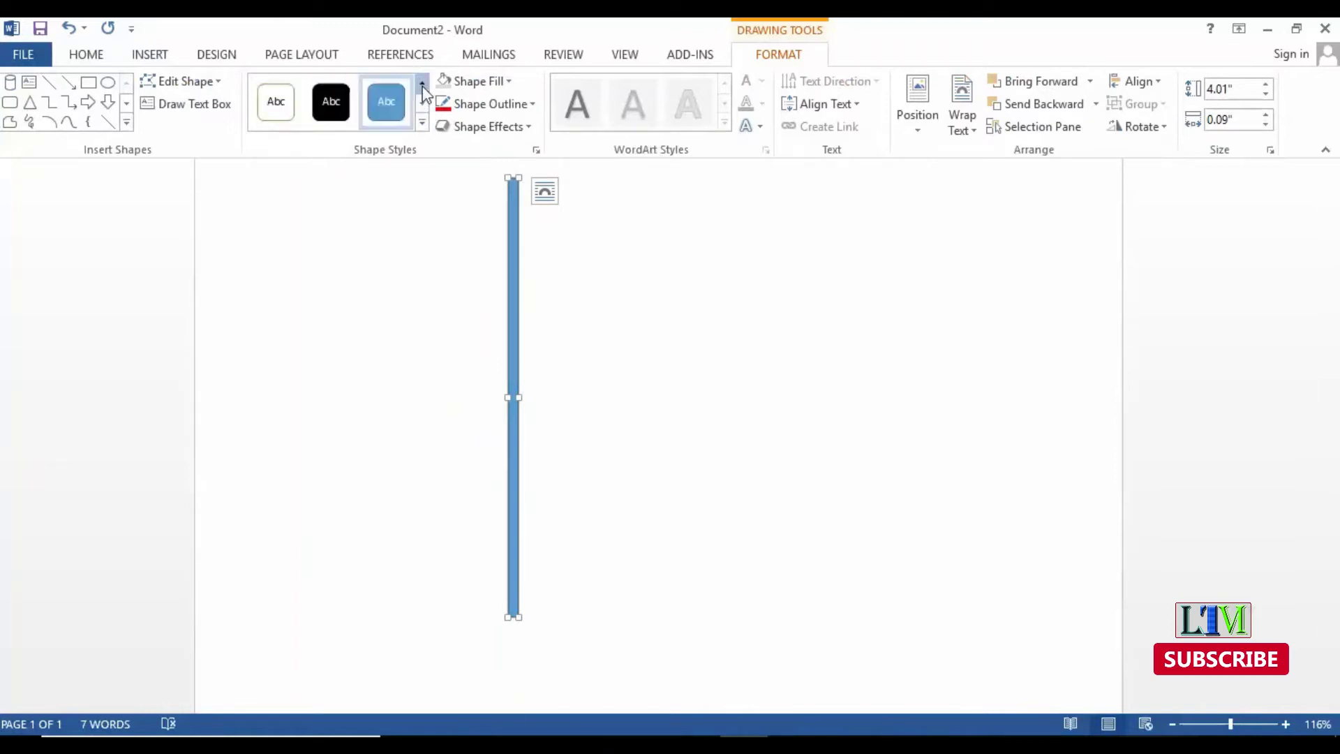
click(421, 124)
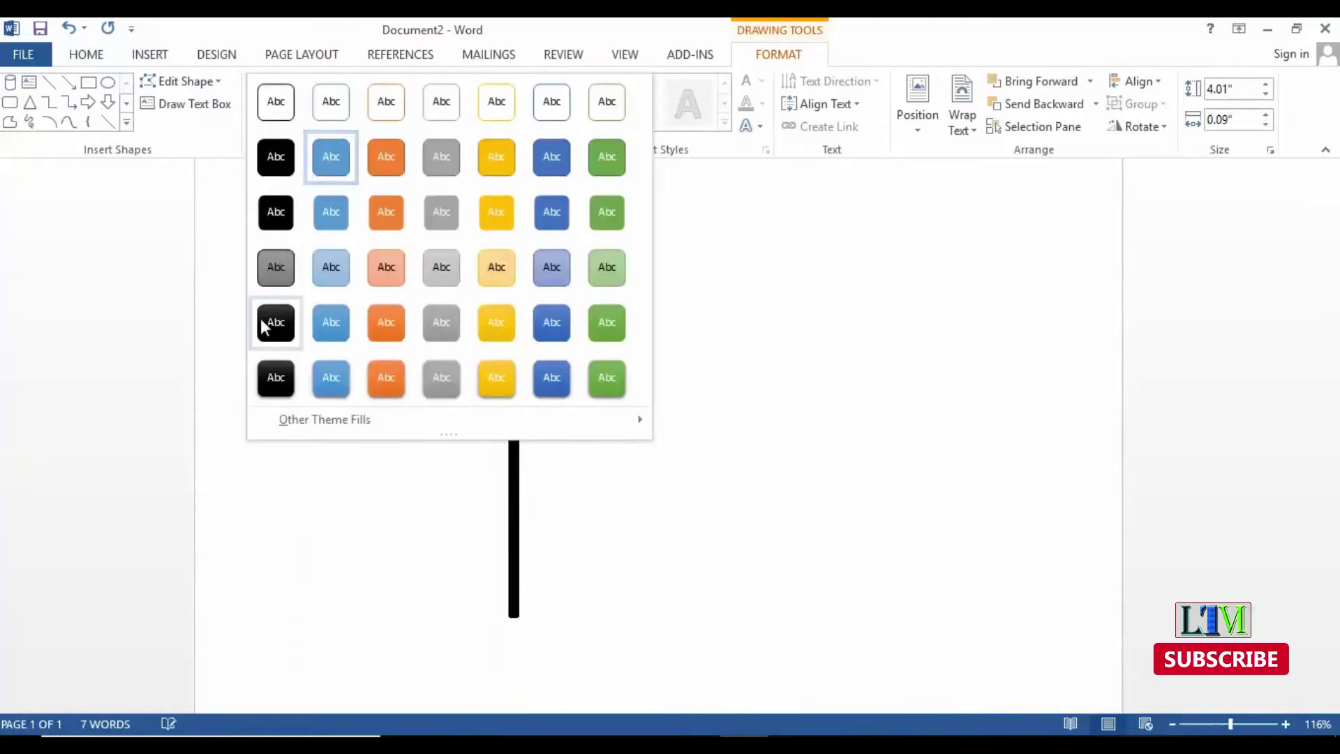
click(282, 160)
drag(520, 396, 511, 395)
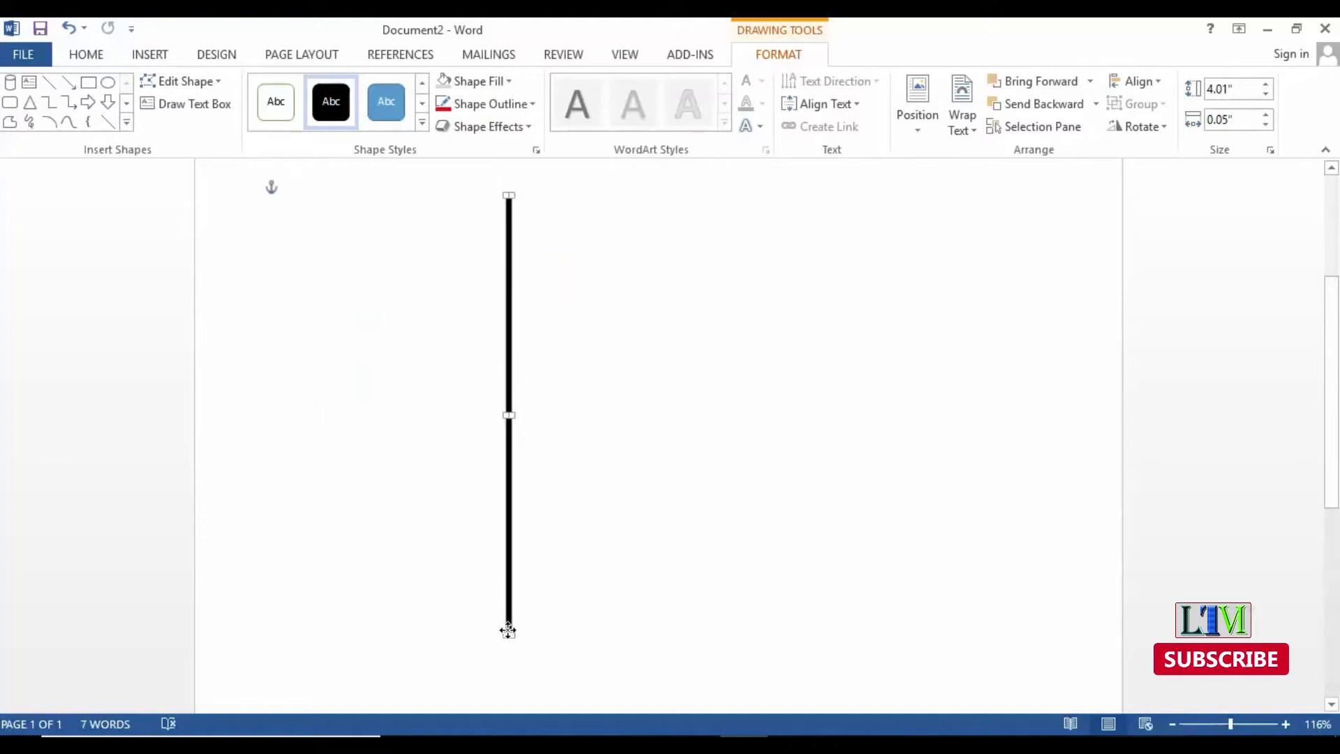
drag(510, 613, 495, 614)
click(585, 395)
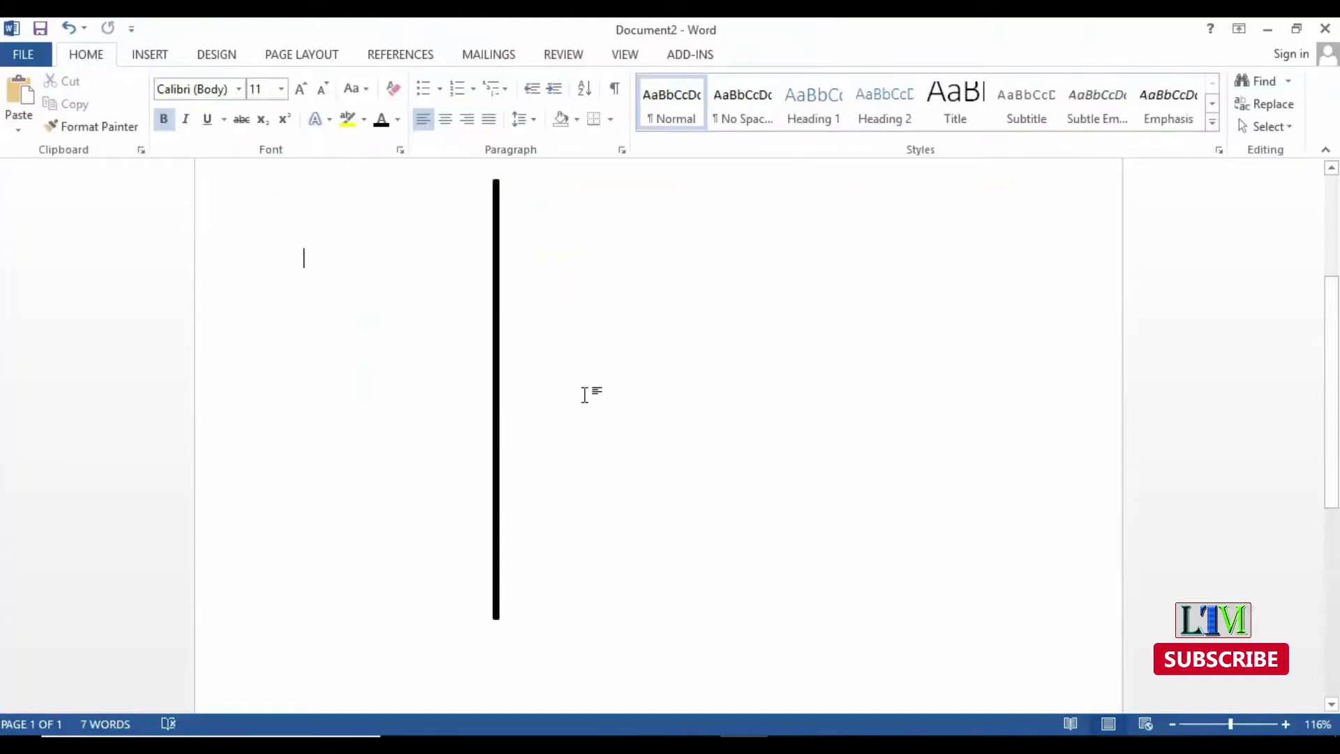
Draw a Wave shape of about 1.93" by 2.32" hanging from the pole top.
click(151, 56)
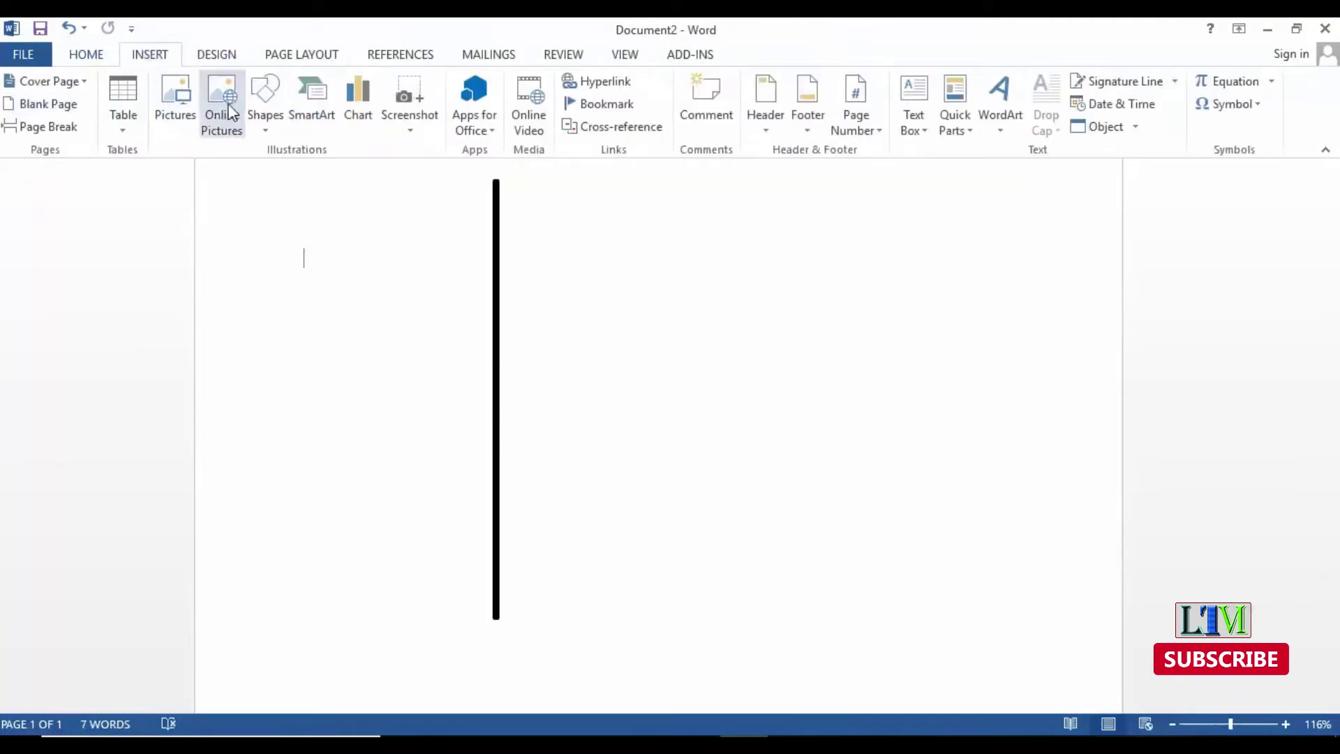
click(277, 109)
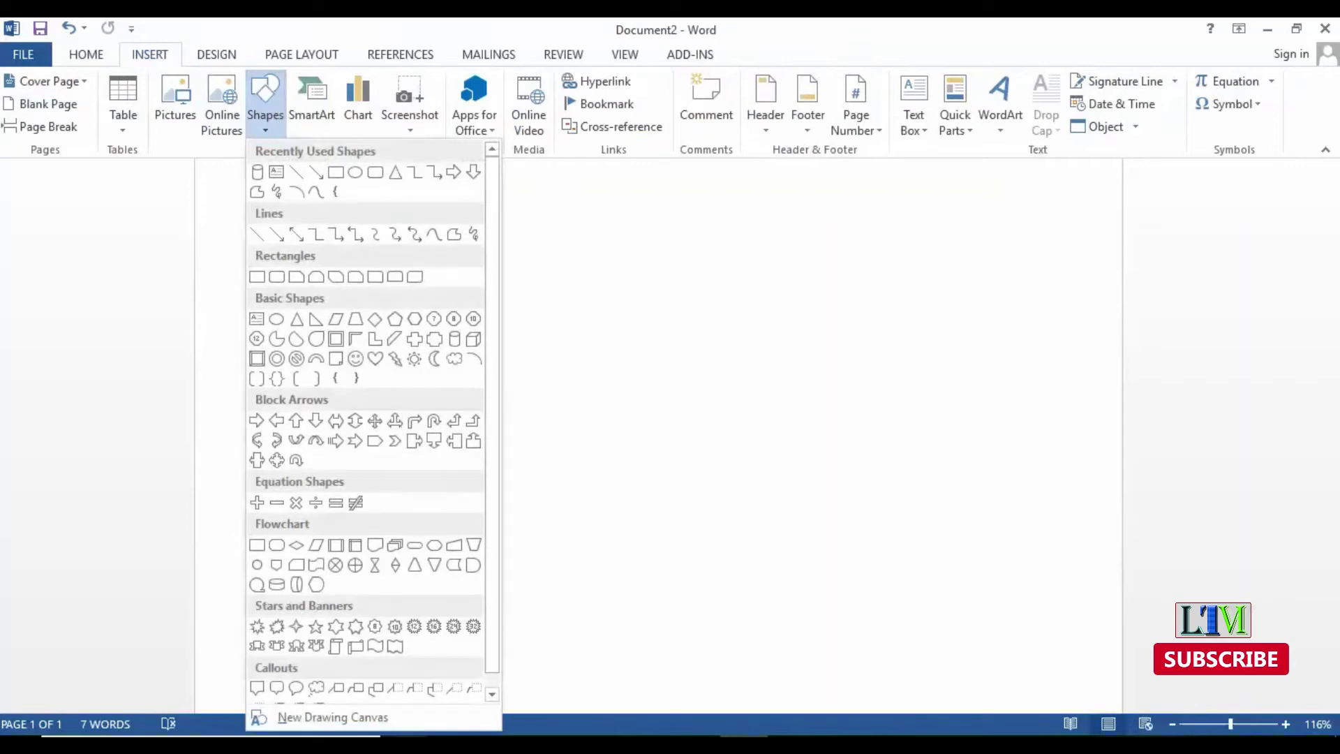
drag(492, 634, 495, 659)
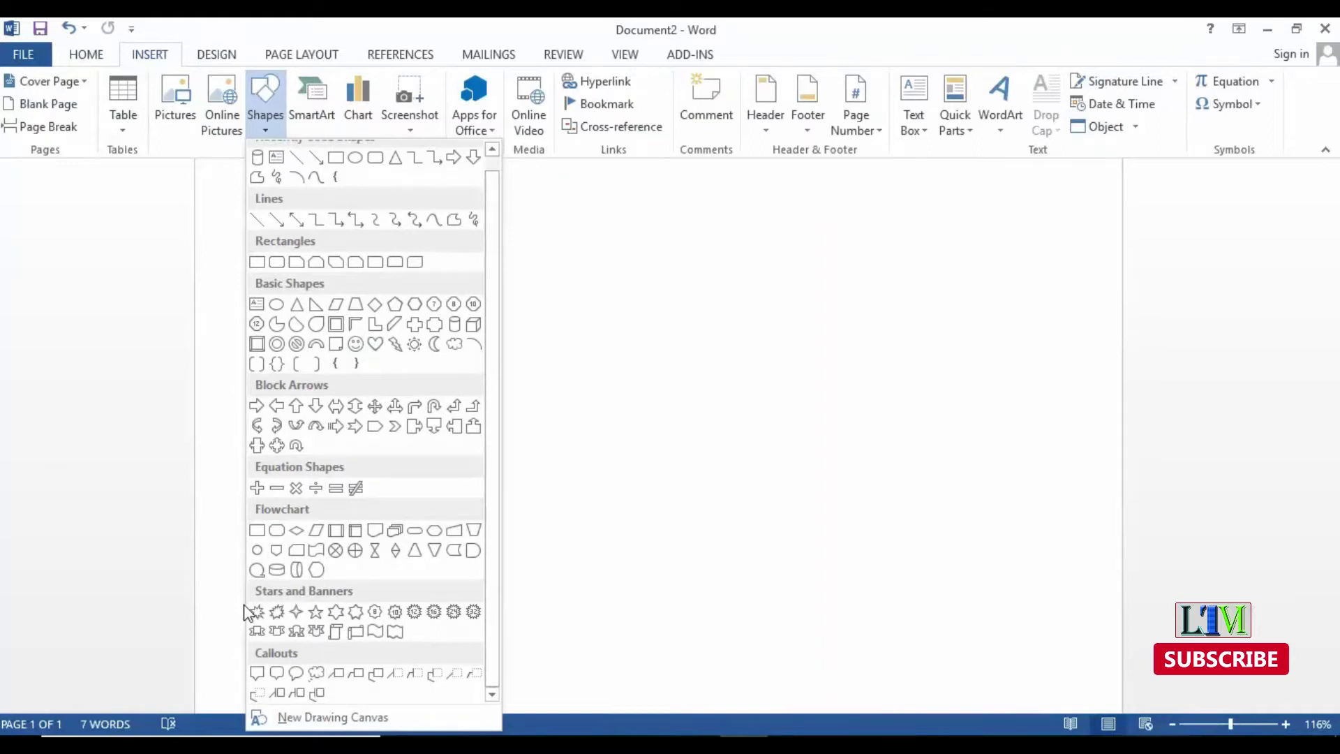
click(375, 632)
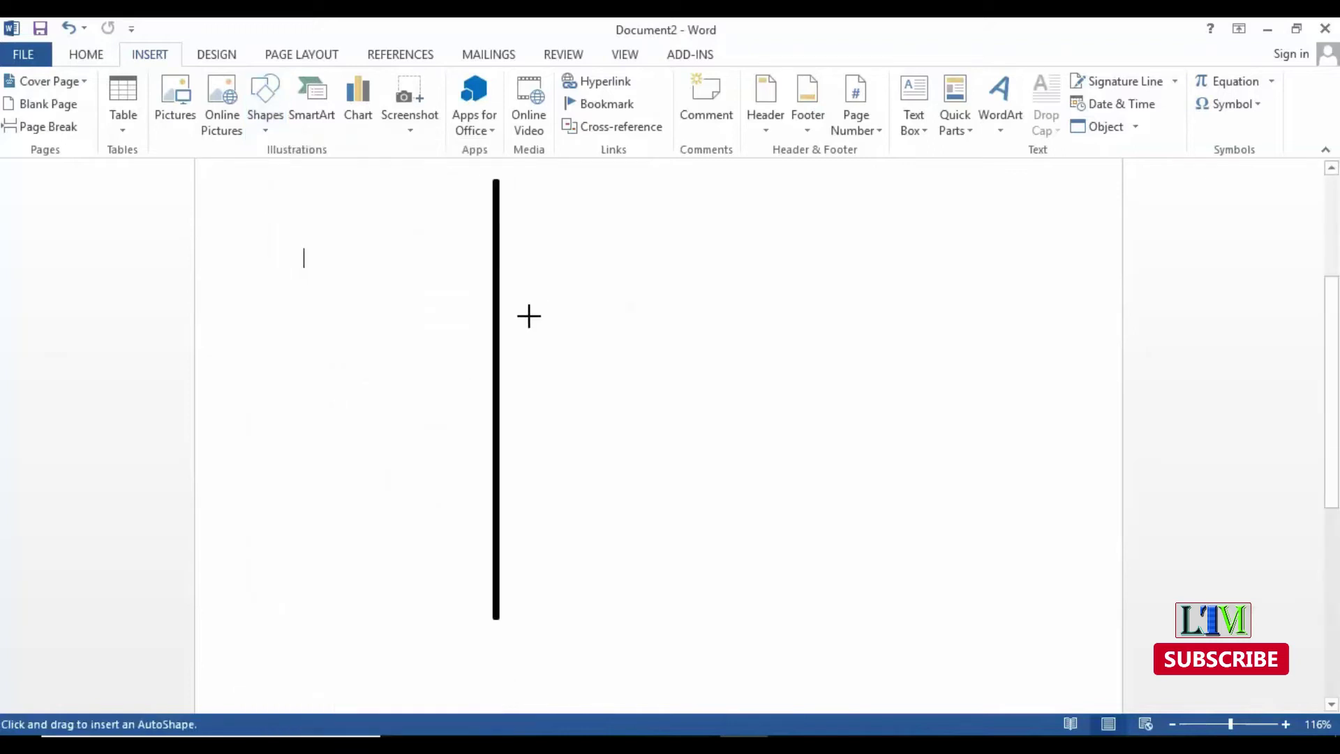
drag(529, 316, 803, 548)
drag(691, 440, 687, 394)
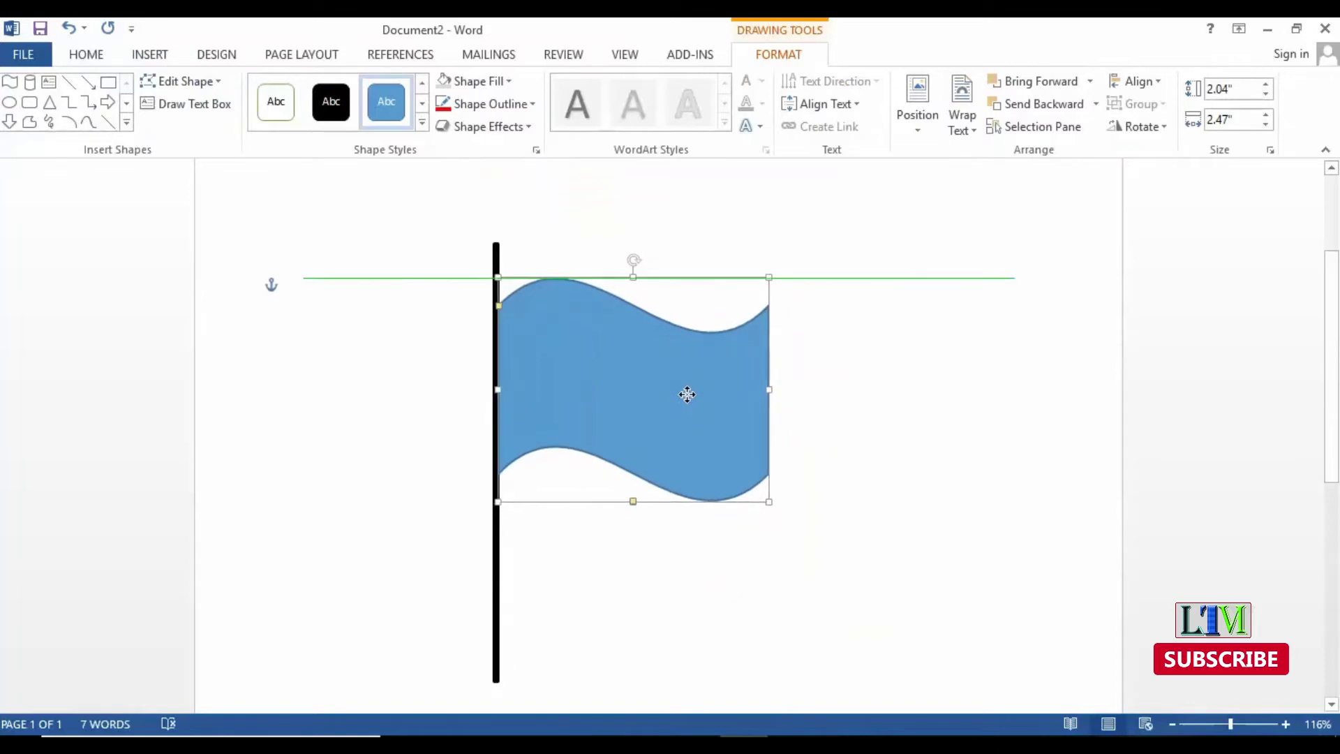
drag(769, 501, 752, 489)
Fill the flag with a custom green (RGB 53, 160, 24).
click(421, 104)
click(422, 104)
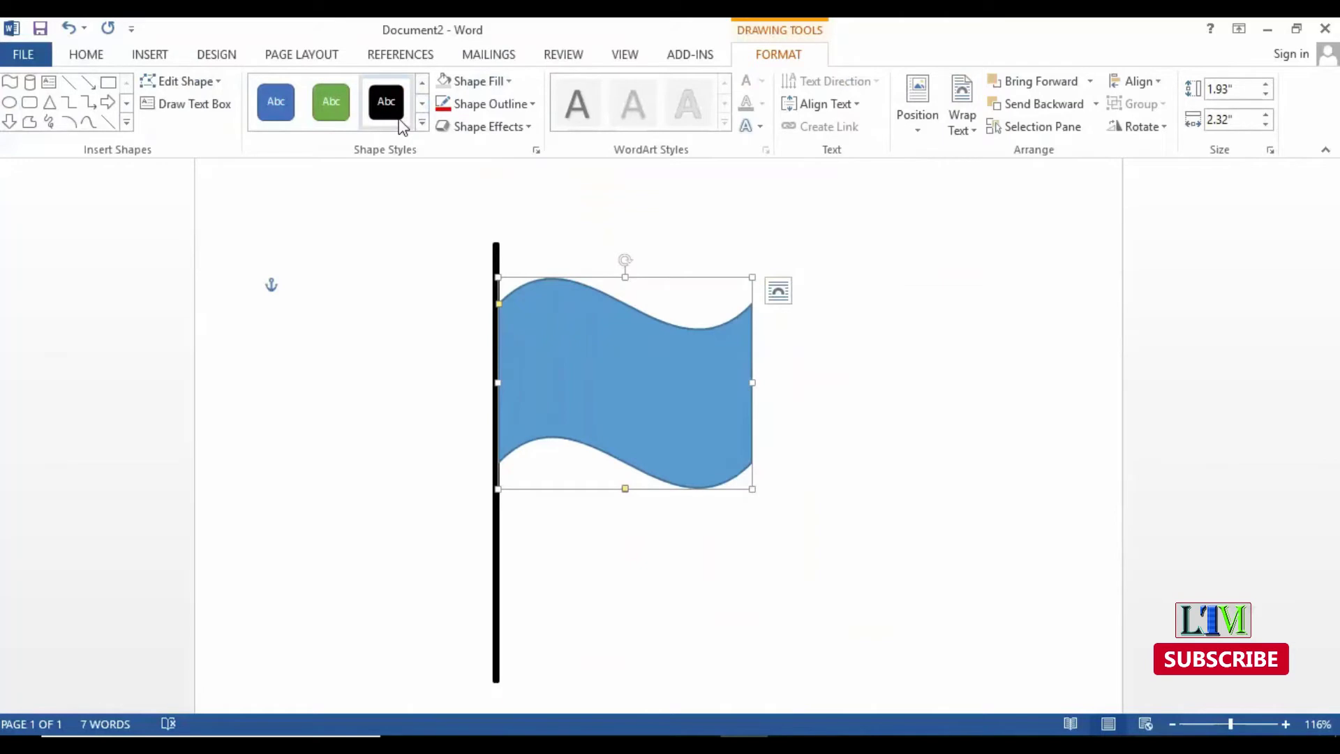
click(418, 123)
click(816, 204)
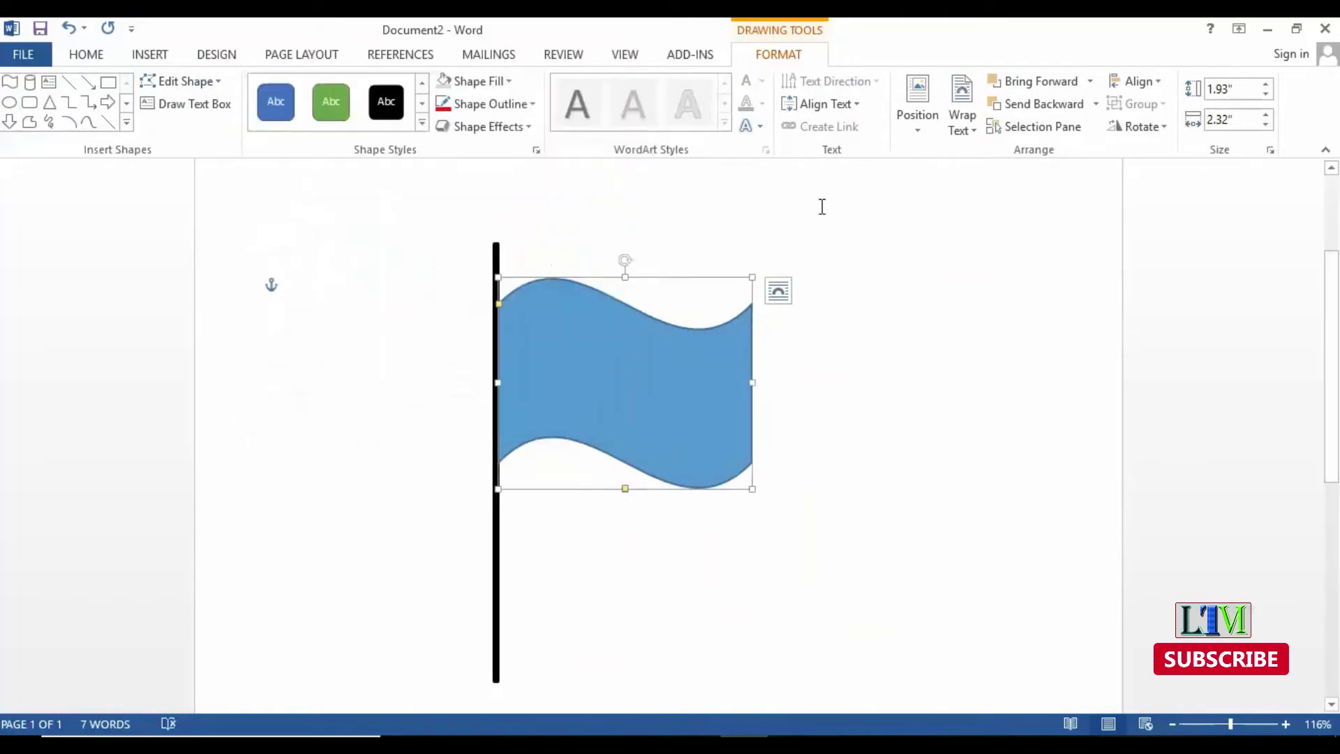
click(479, 81)
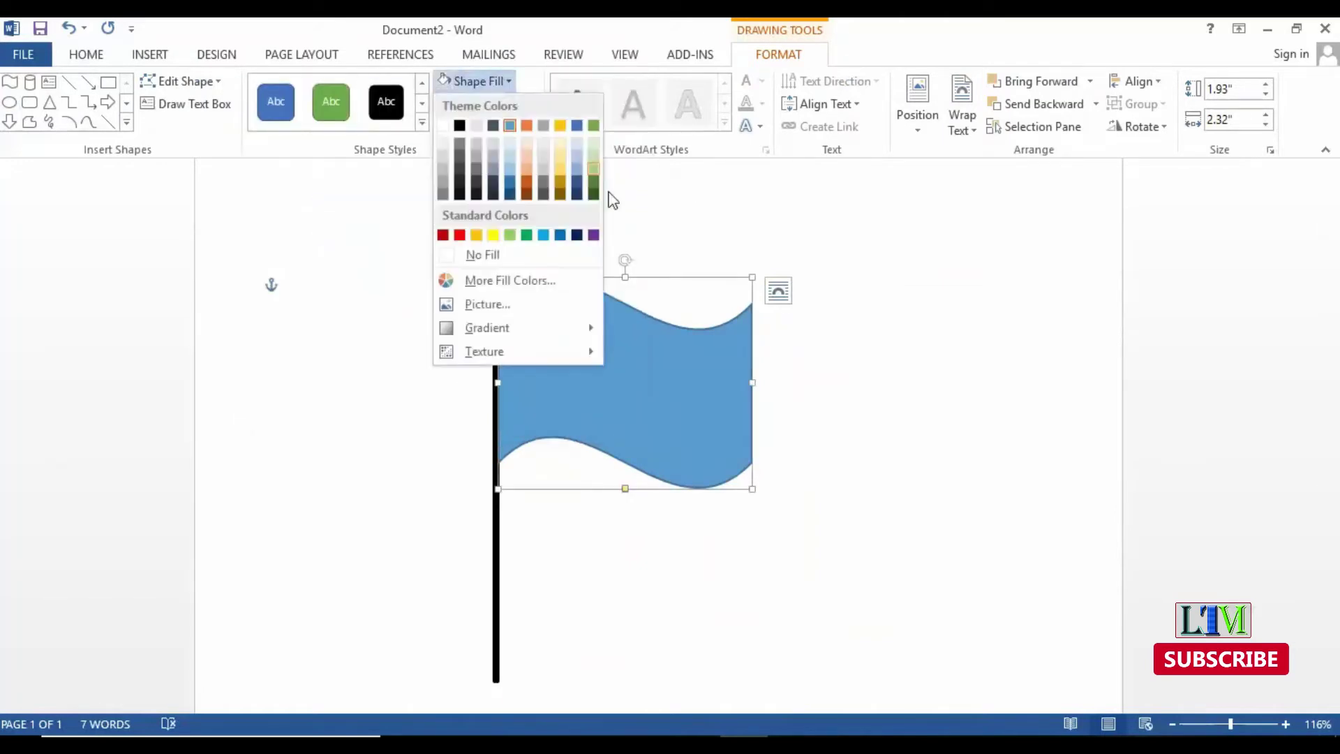
click(537, 279)
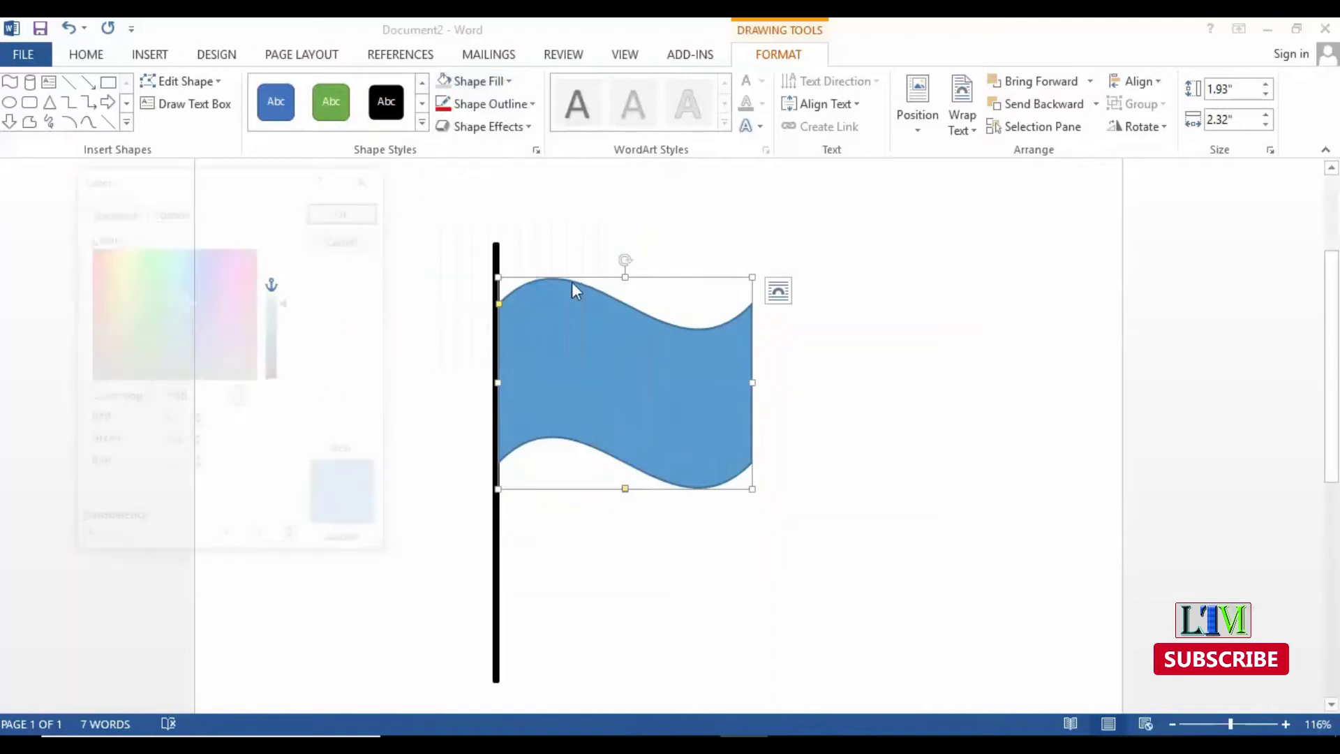
drag(265, 187, 1053, 271)
click(936, 370)
click(966, 389)
click(959, 357)
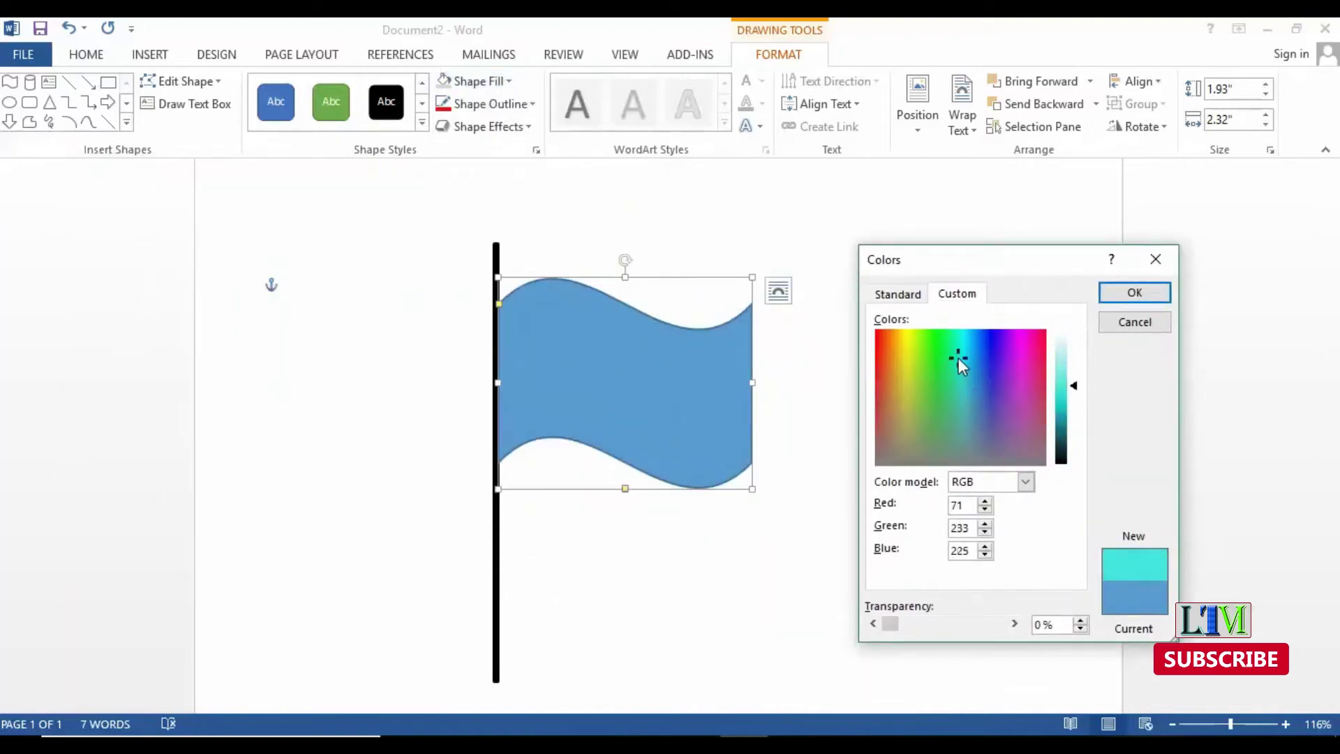
click(926, 364)
drag(1059, 416, 1059, 410)
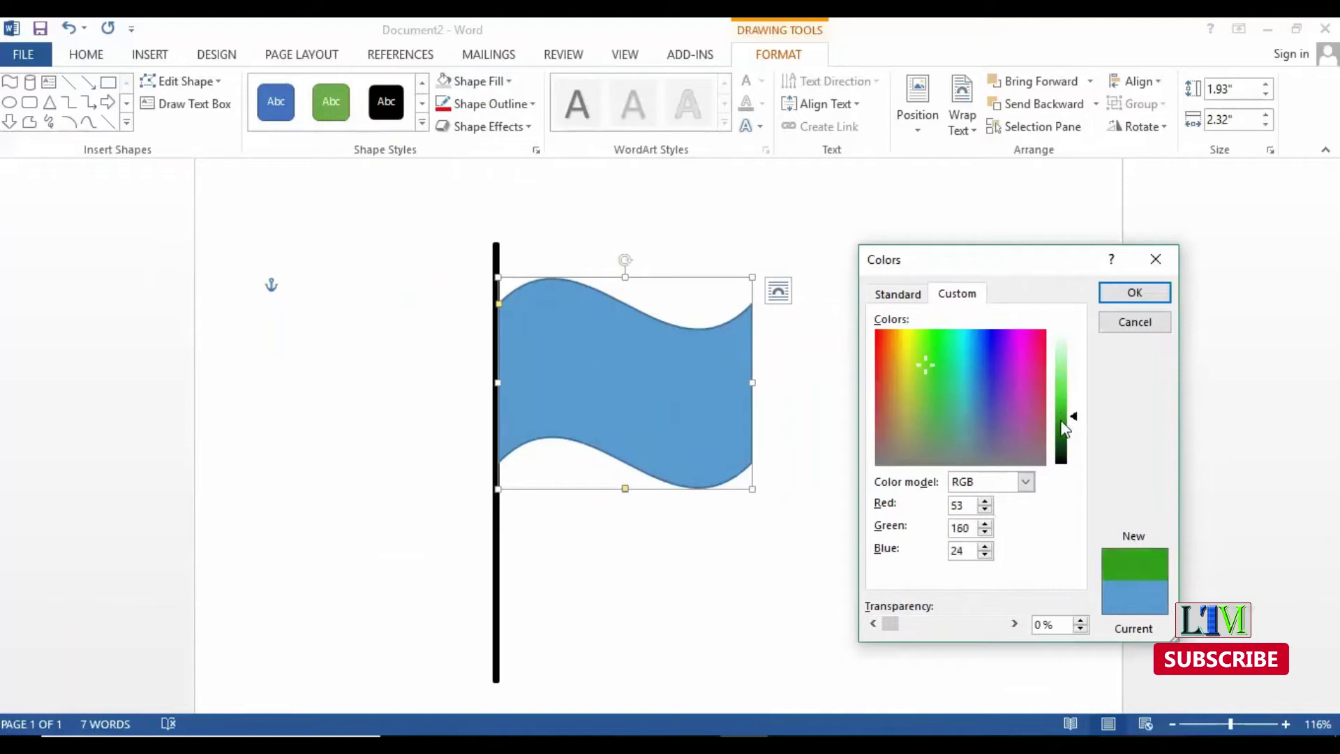
click(1137, 296)
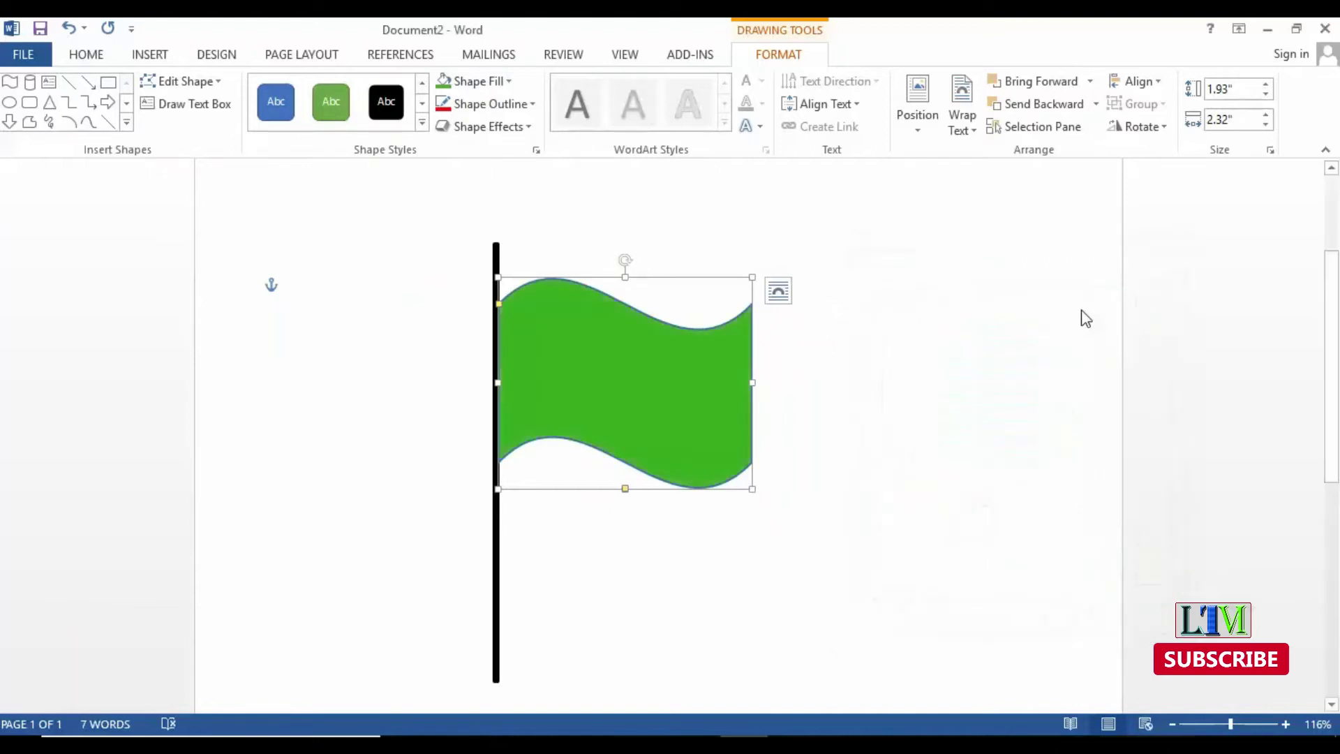
click(927, 365)
Give the flag a green outline so no blue edge remains, and align it with the pole top.
click(642, 379)
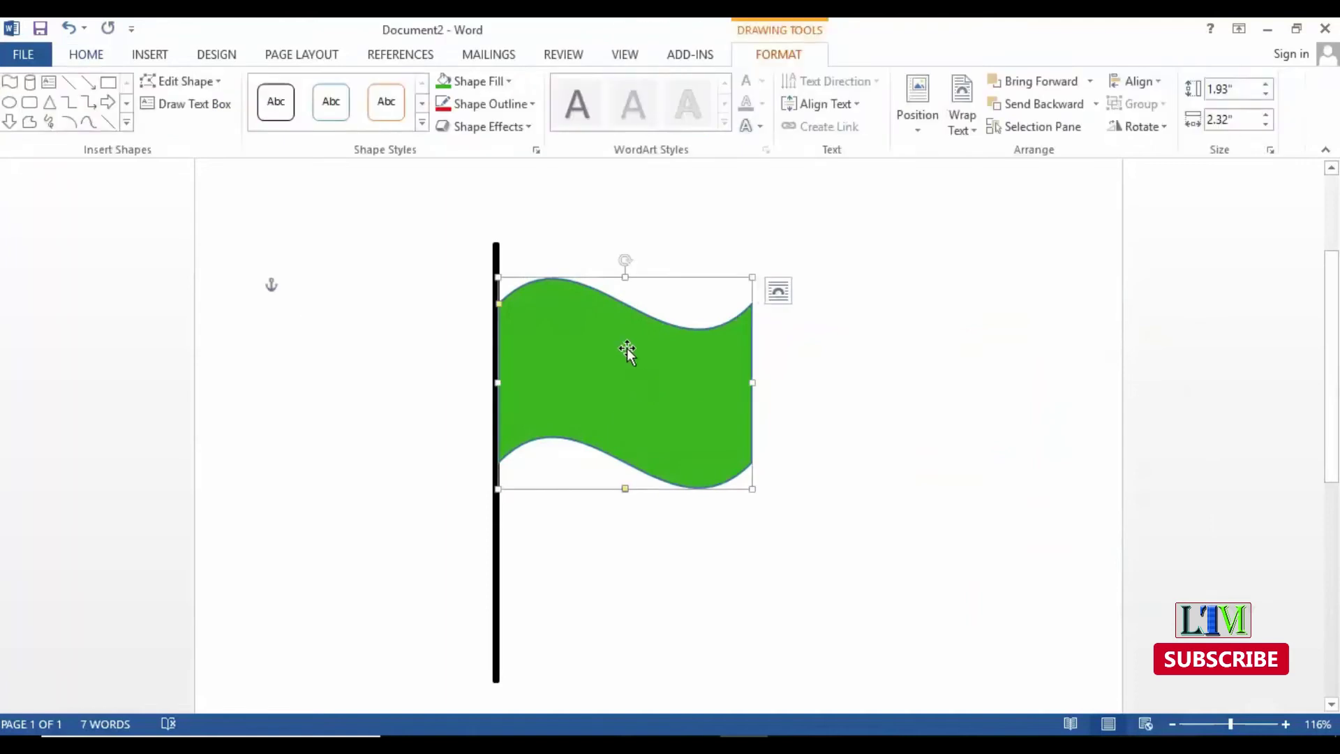
click(518, 124)
click(521, 107)
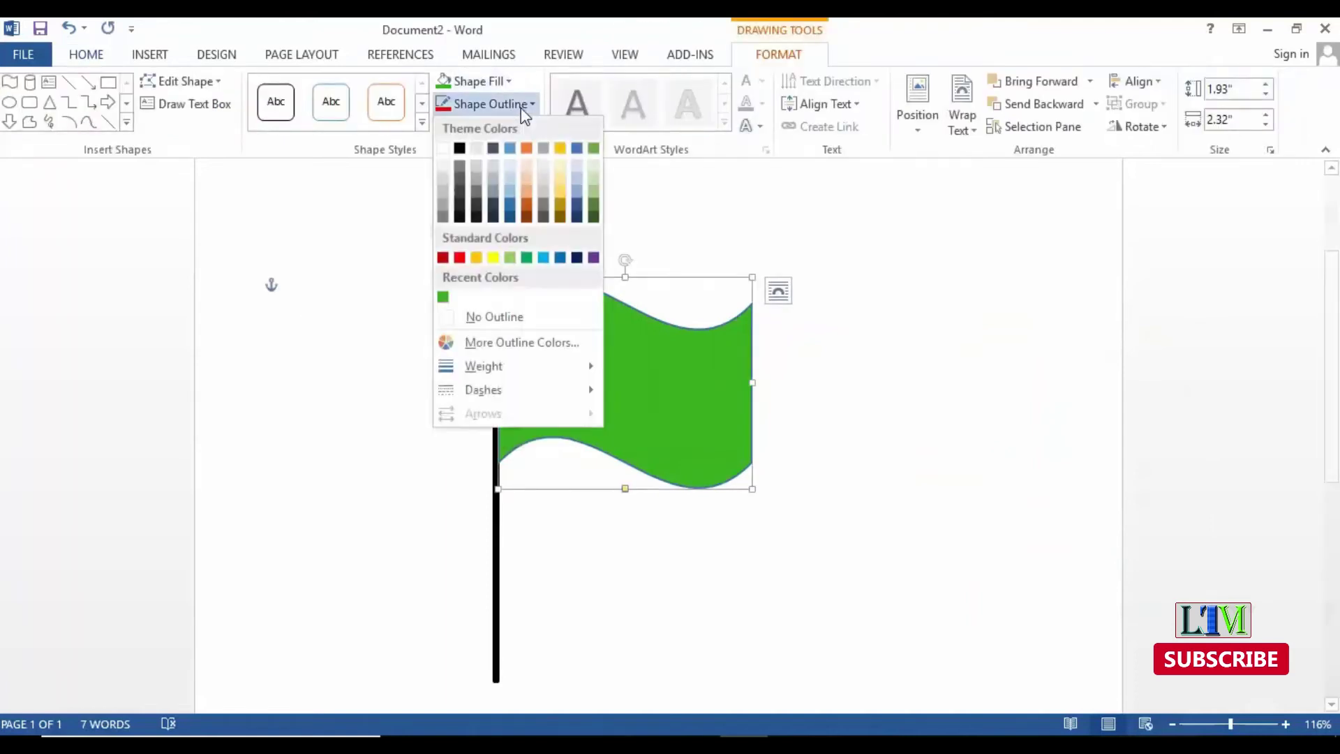
click(599, 179)
click(599, 179)
mouse_move(572, 356)
mouse_down()
mouse_move(622, 356)
mouse_move(589, 369)
mouse_up()
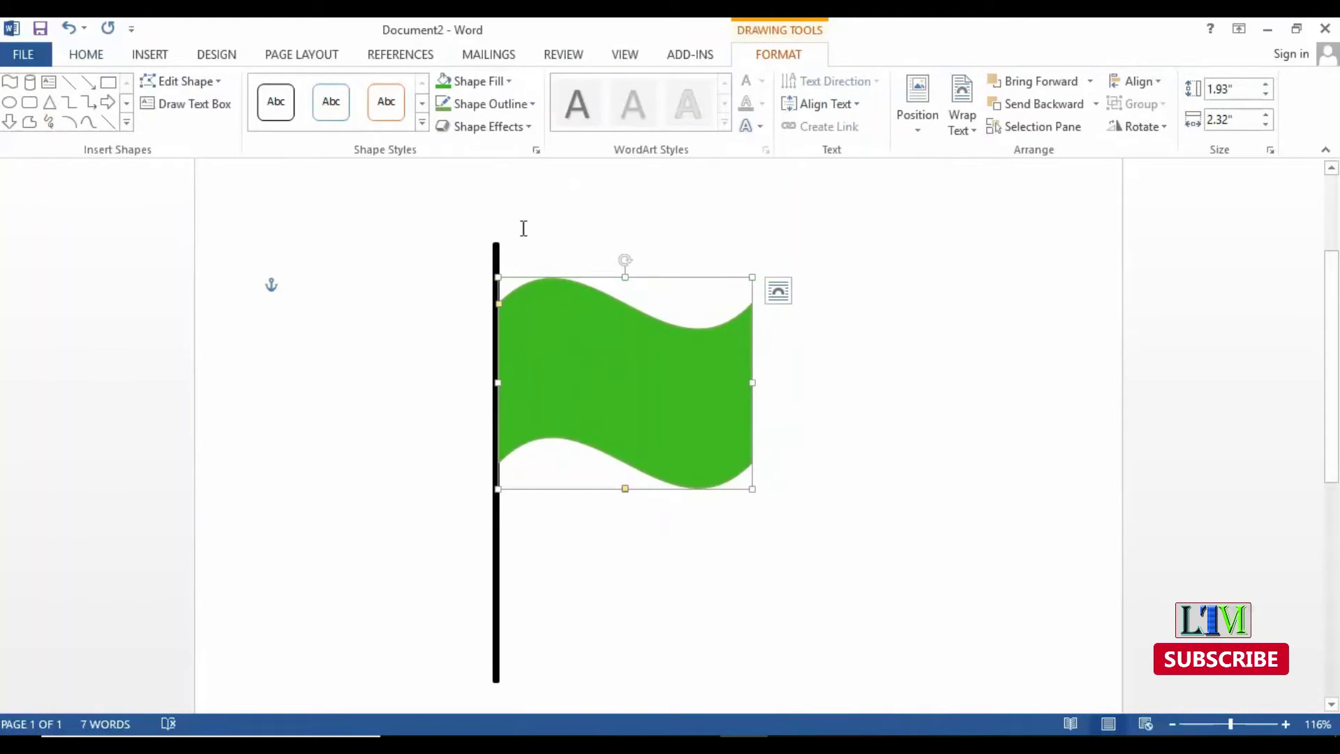
Draw a small oval circle near the centre of the flag.
click(150, 56)
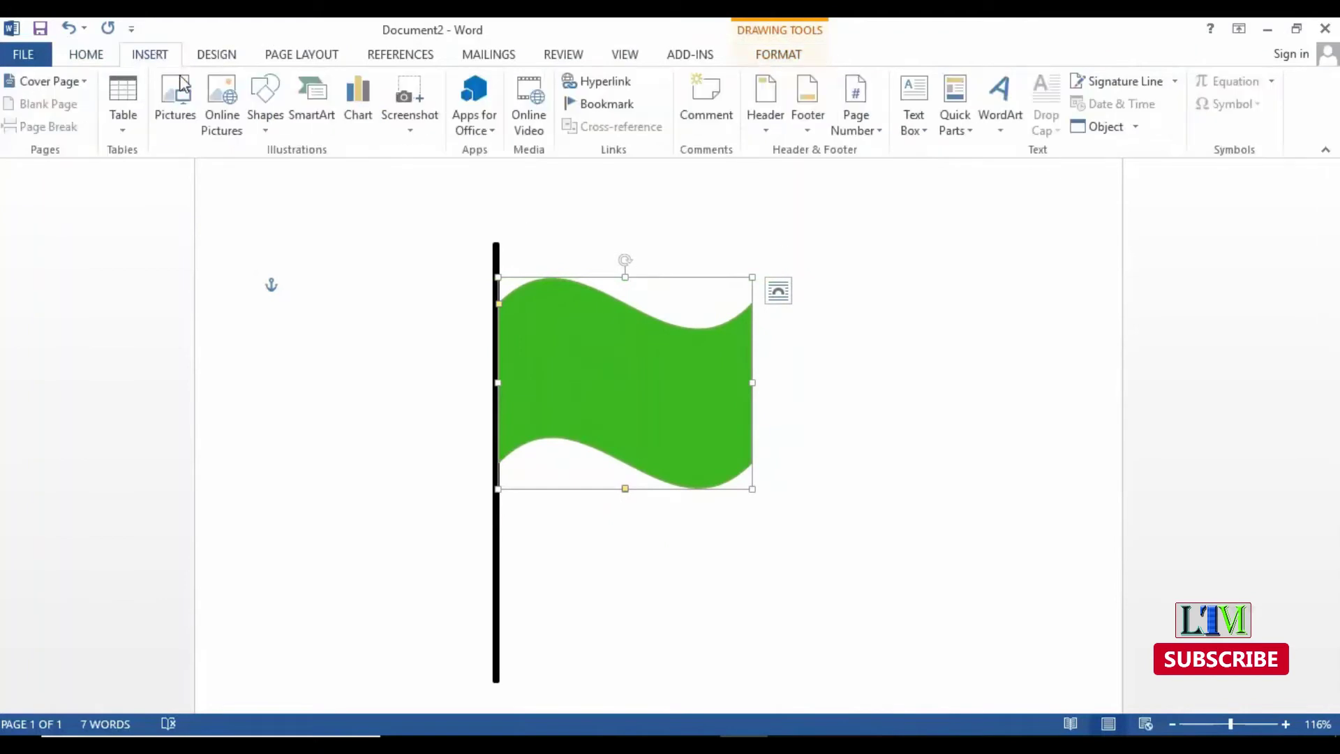
click(265, 108)
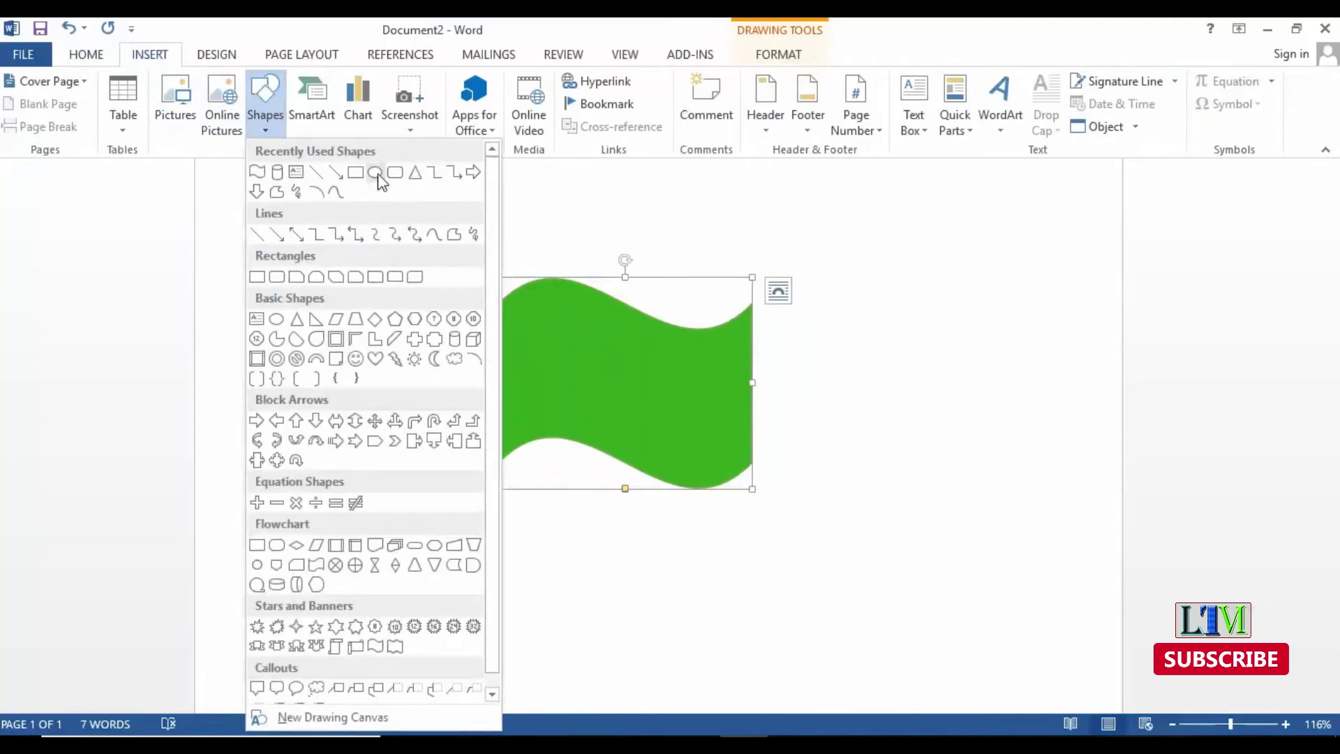
click(377, 175)
drag(600, 356, 618, 386)
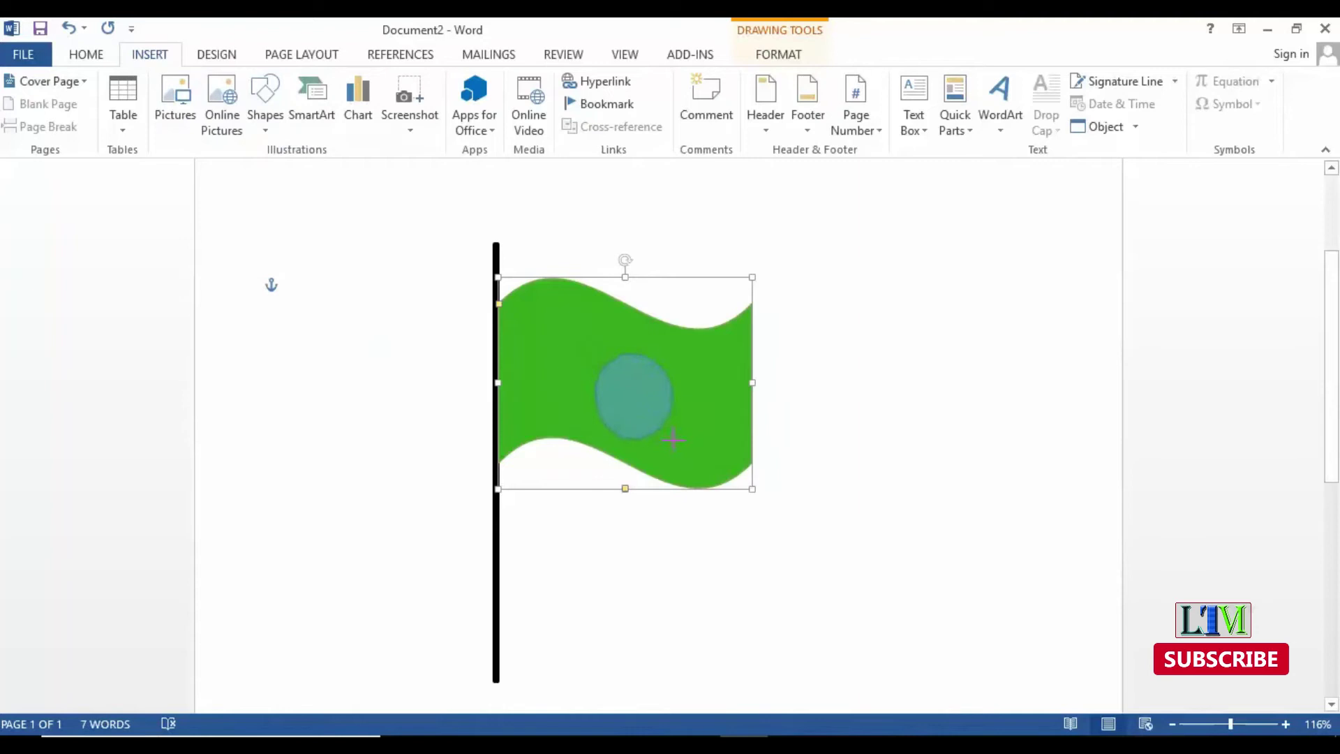
drag(686, 445, 631, 393)
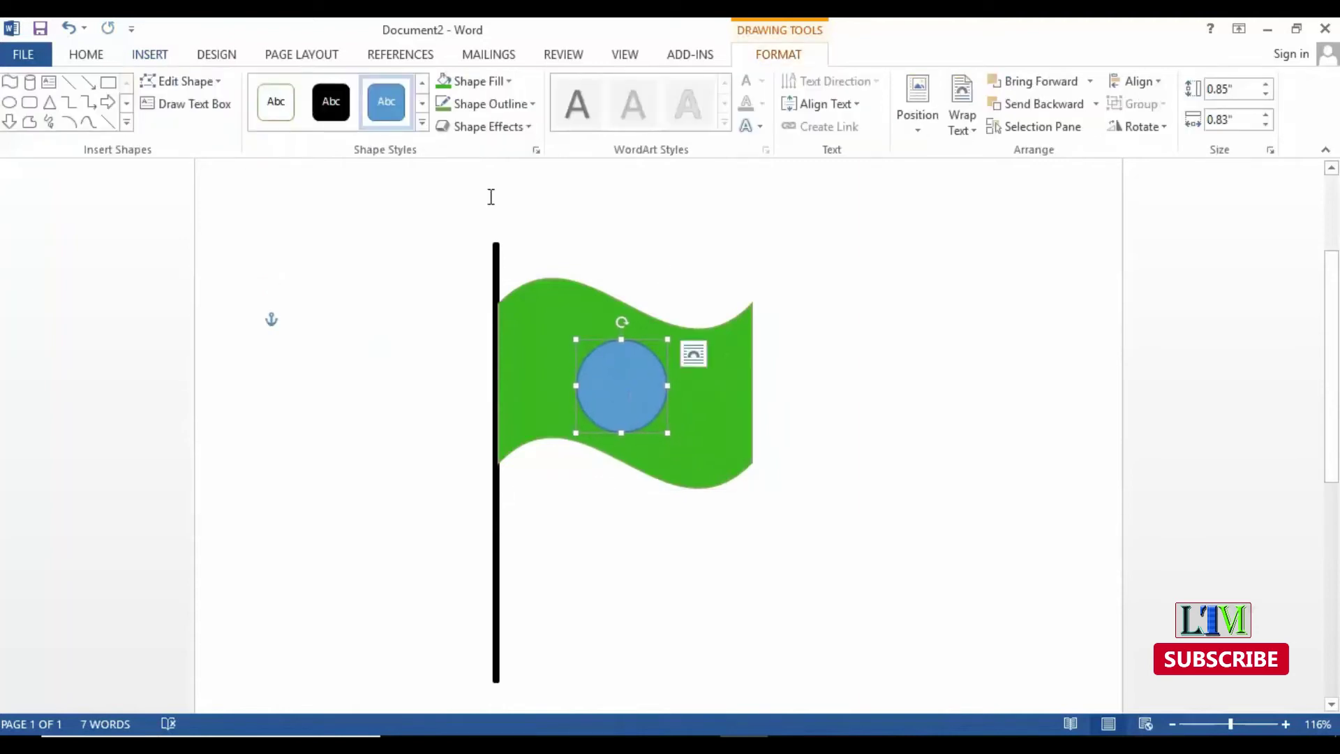
Fill and outline the circle in red, then nudge it slightly upward.
click(479, 81)
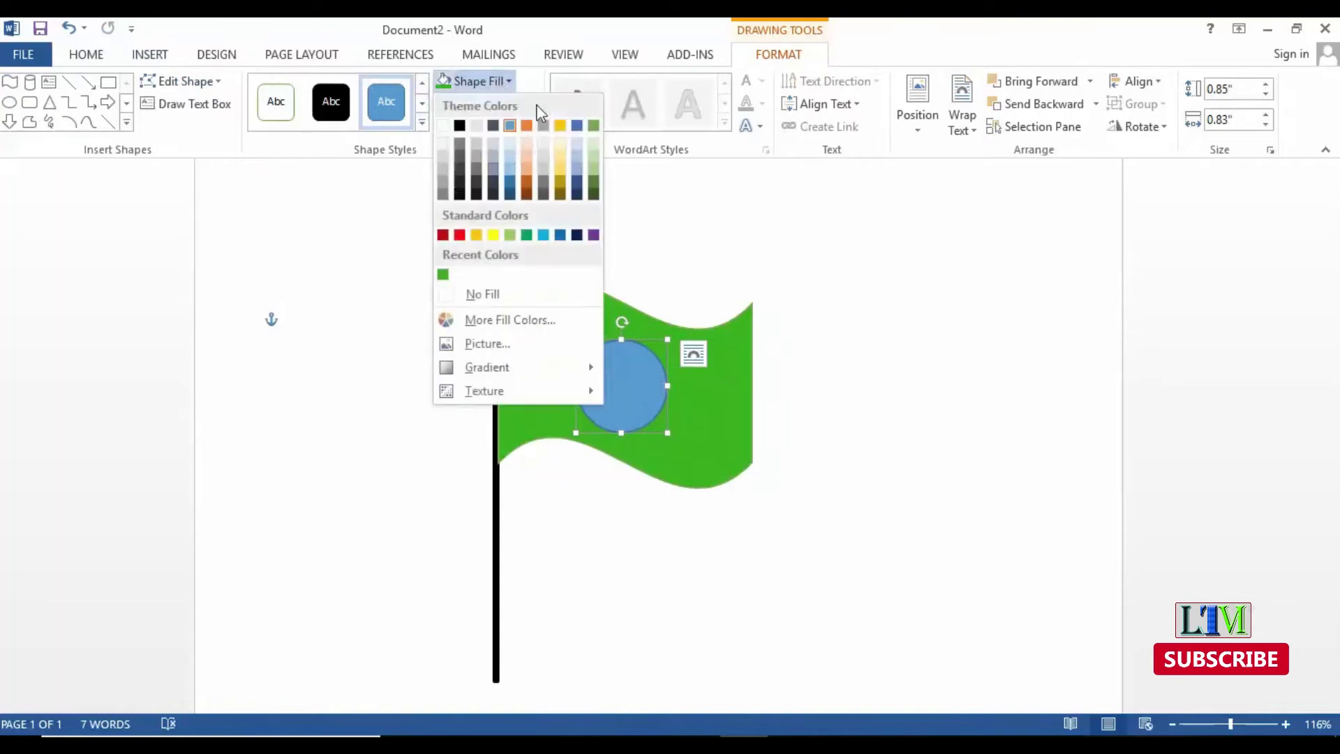
click(460, 235)
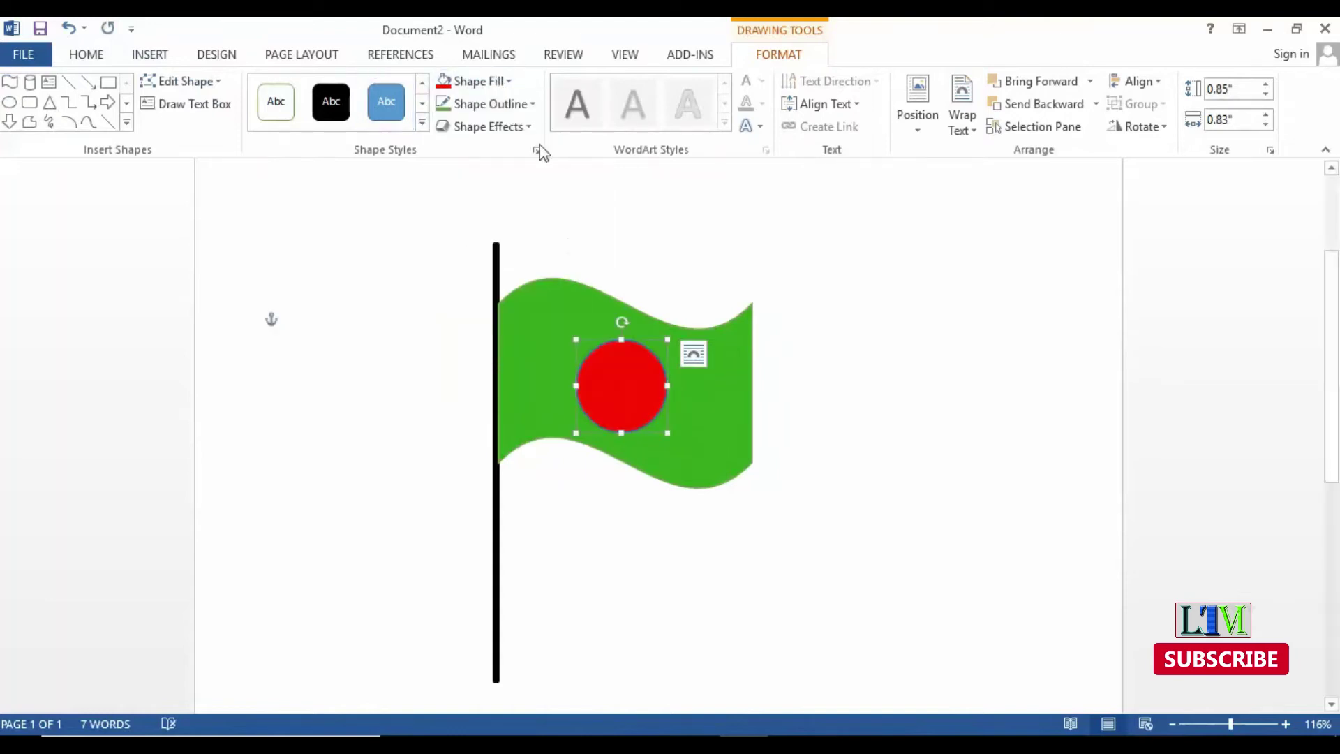
click(489, 103)
click(459, 257)
click(835, 387)
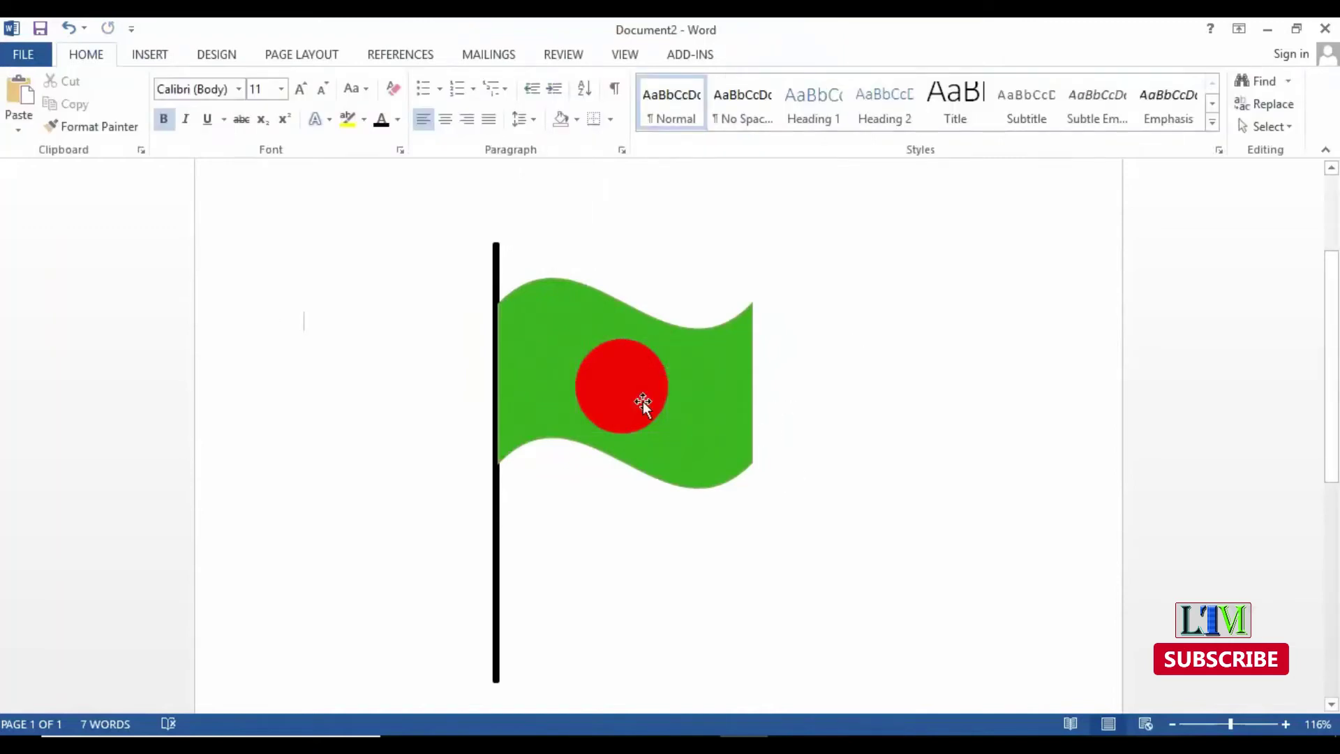
drag(648, 404, 648, 401)
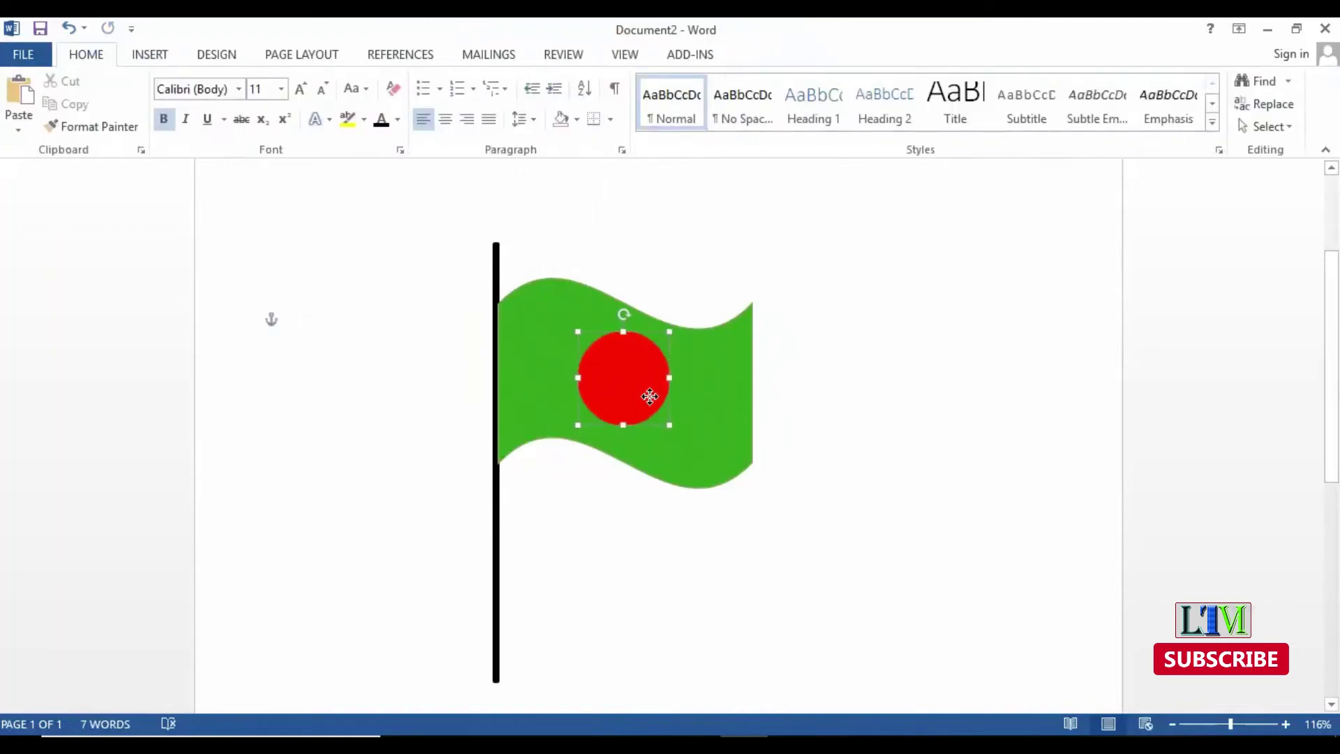
scroll(1339, 389, down, 1)
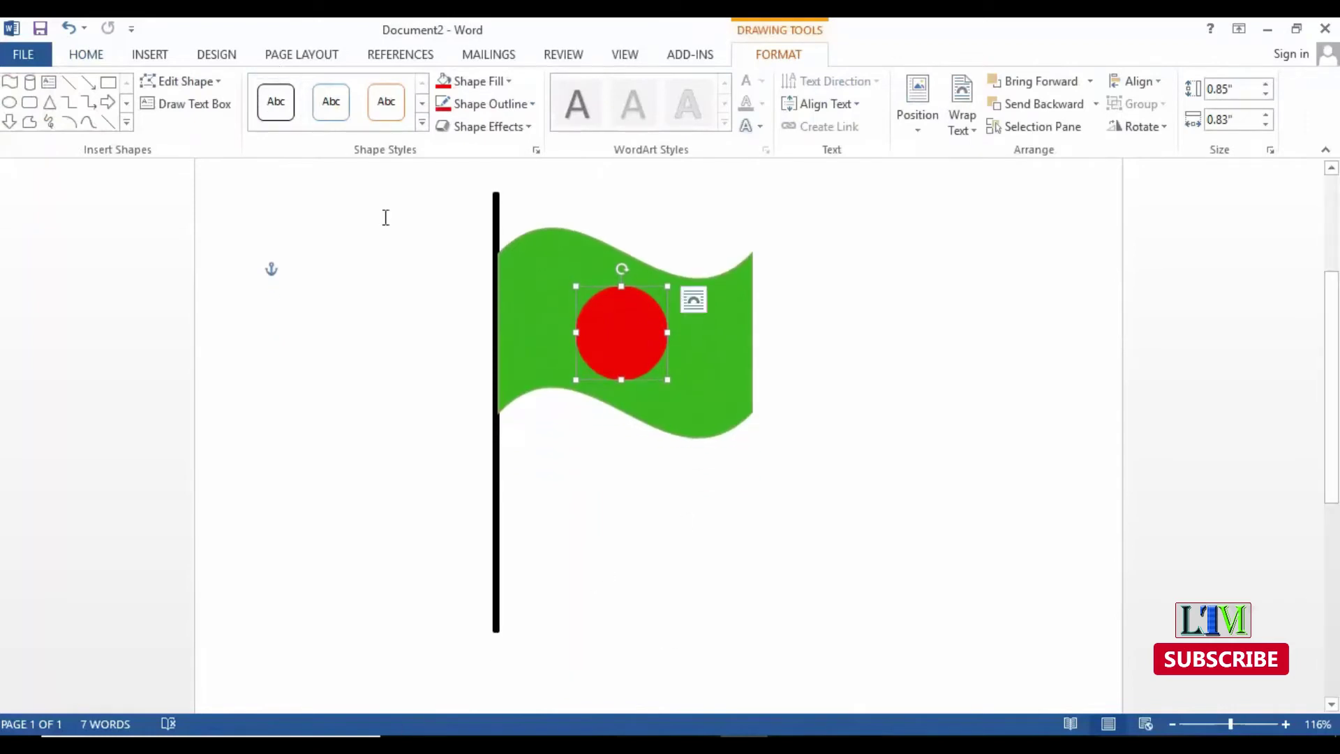
Draw a wide, flat Flowchart: Magnetic Disk cylinder beneath the flagpole.
click(219, 57)
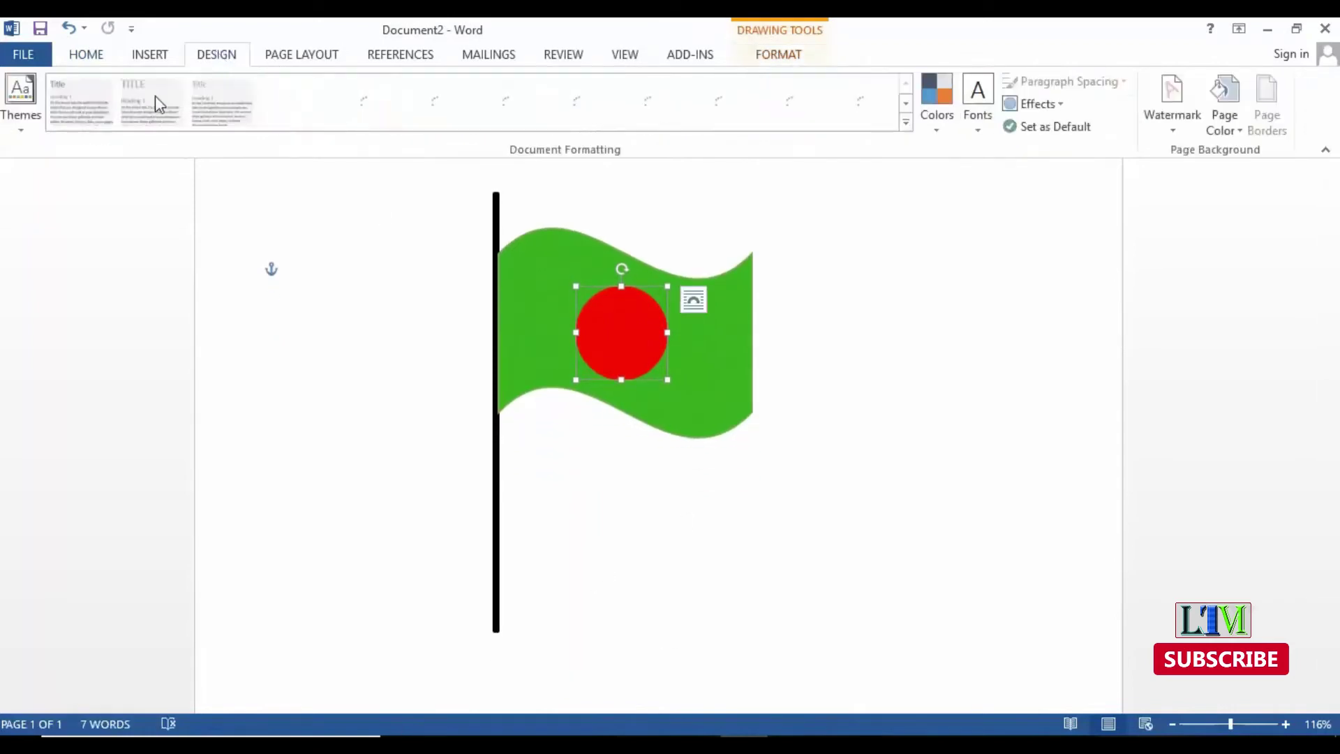
click(152, 59)
click(268, 108)
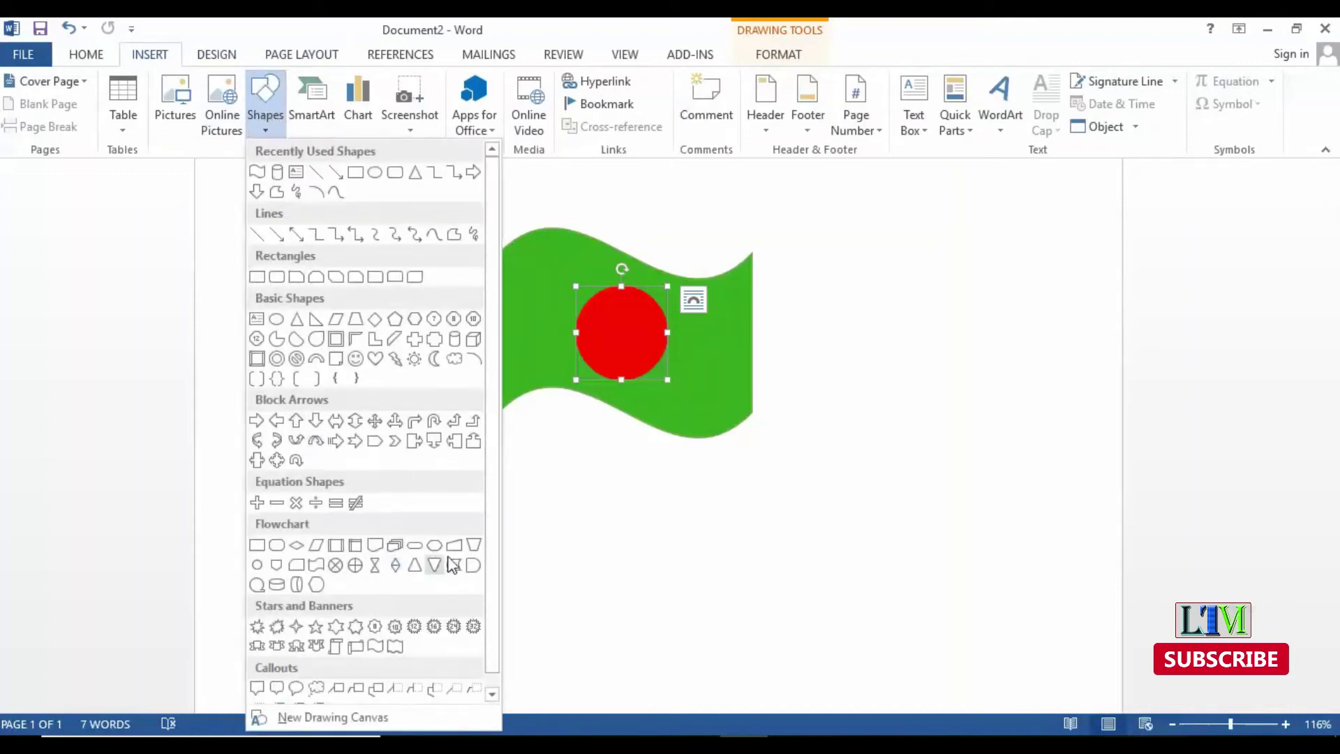
scroll(307, 492, down, 1)
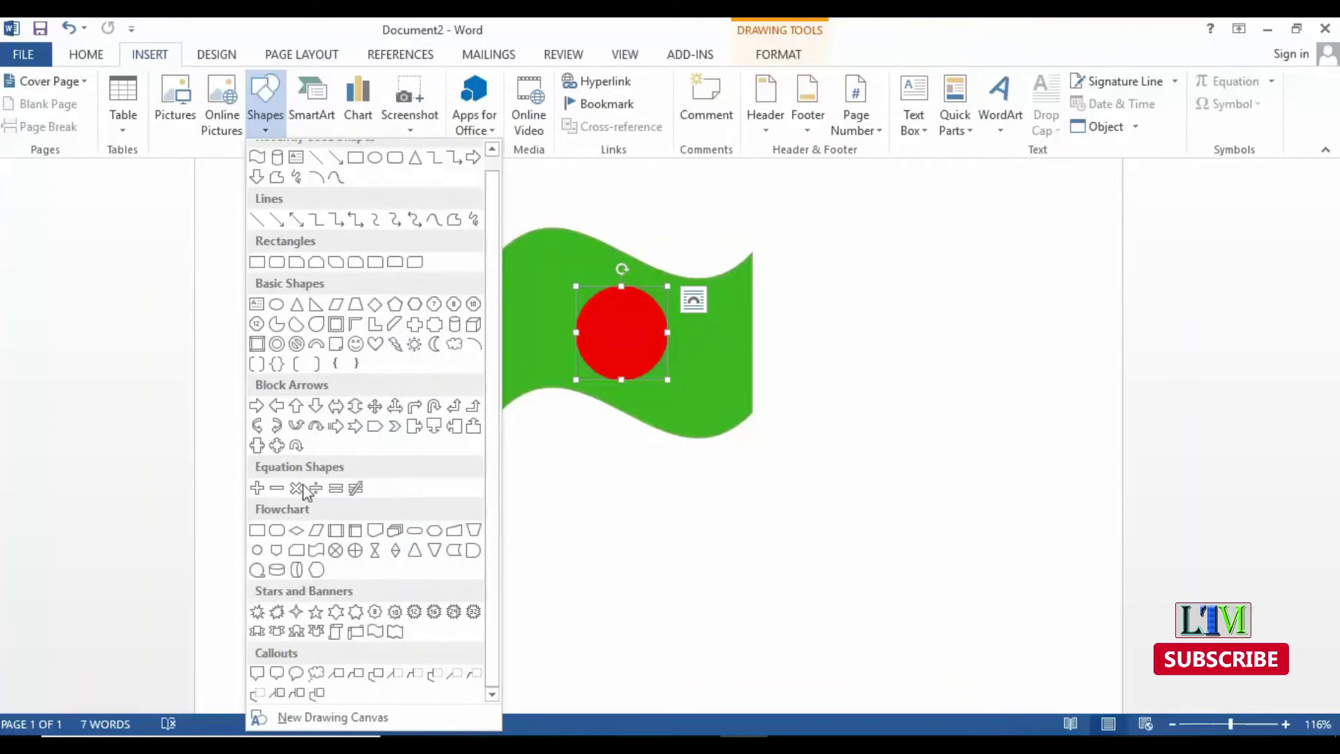
click(278, 568)
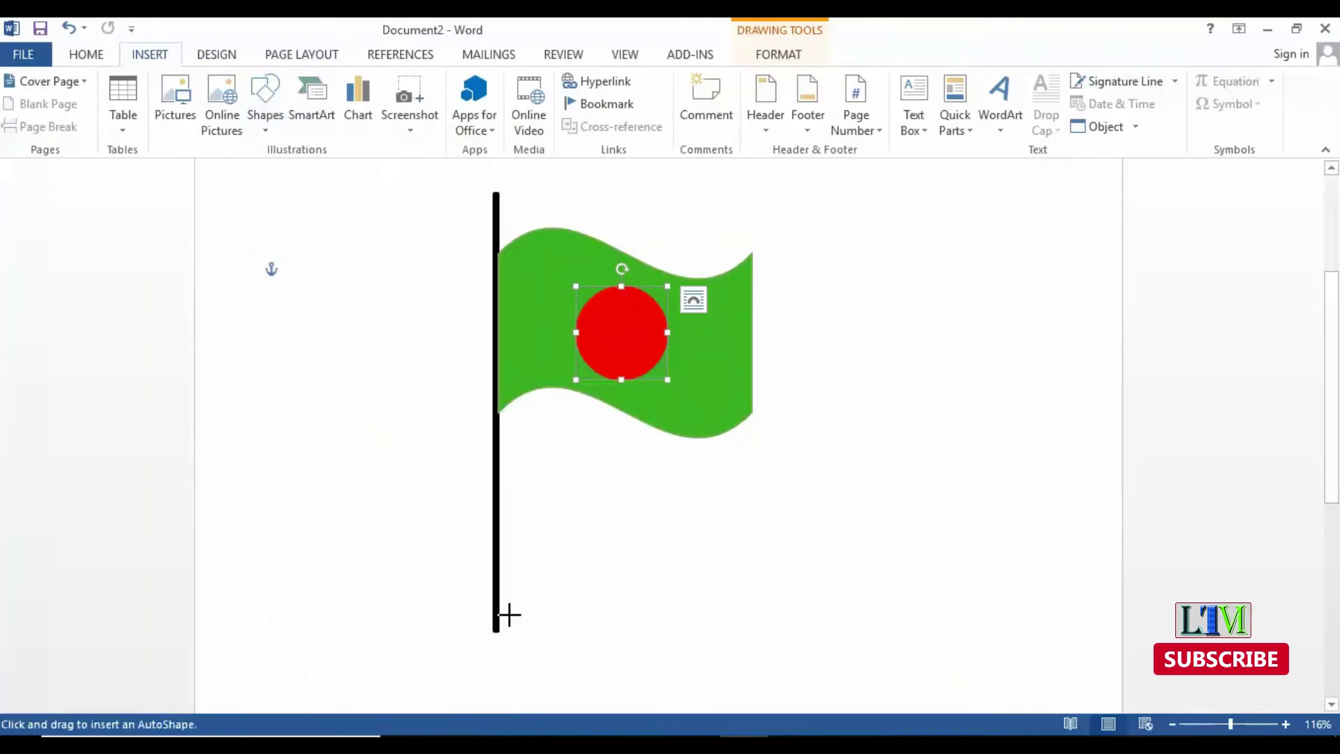
scroll(489, 610, down, 1)
drag(447, 595, 573, 656)
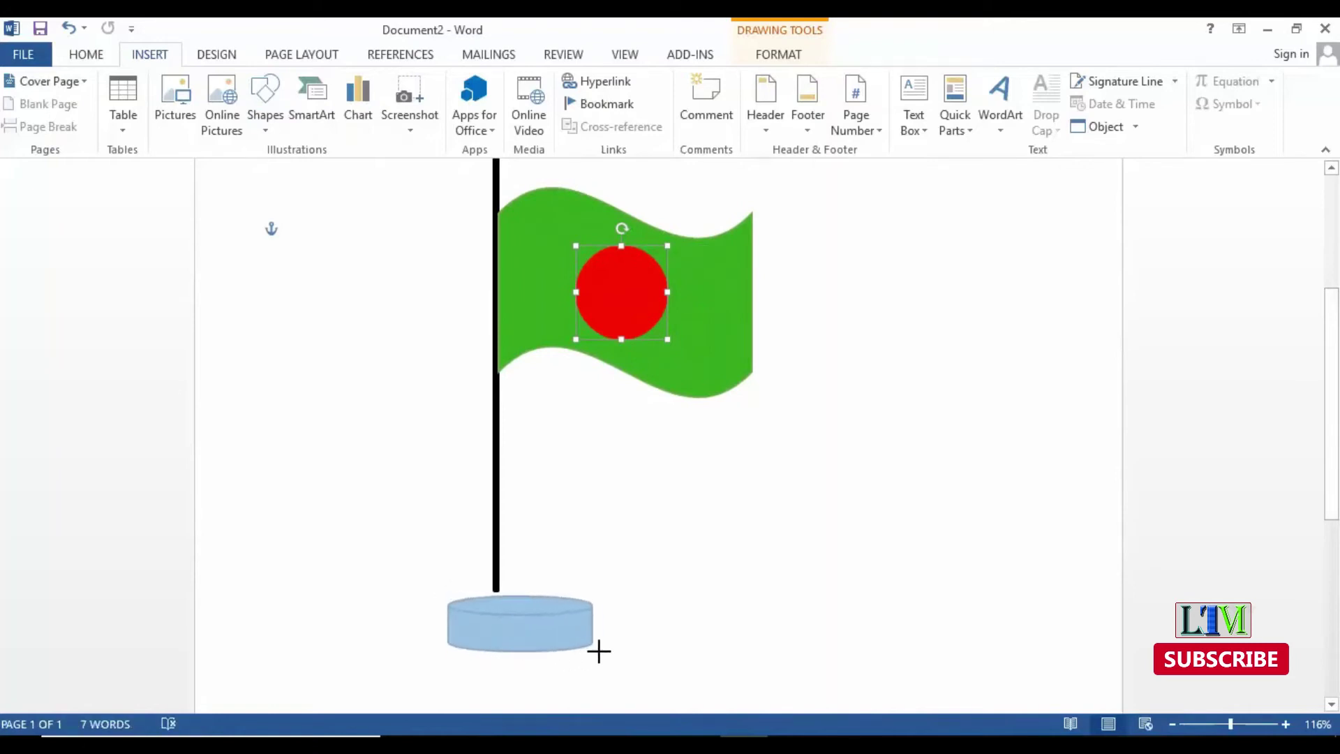
mouse_move(572, 656)
mouse_down()
mouse_move(673, 631)
mouse_move(561, 617)
mouse_up()
Shift the 0.32" by 2.06" cylinder base slightly right so it sits under the pole.
click(684, 589)
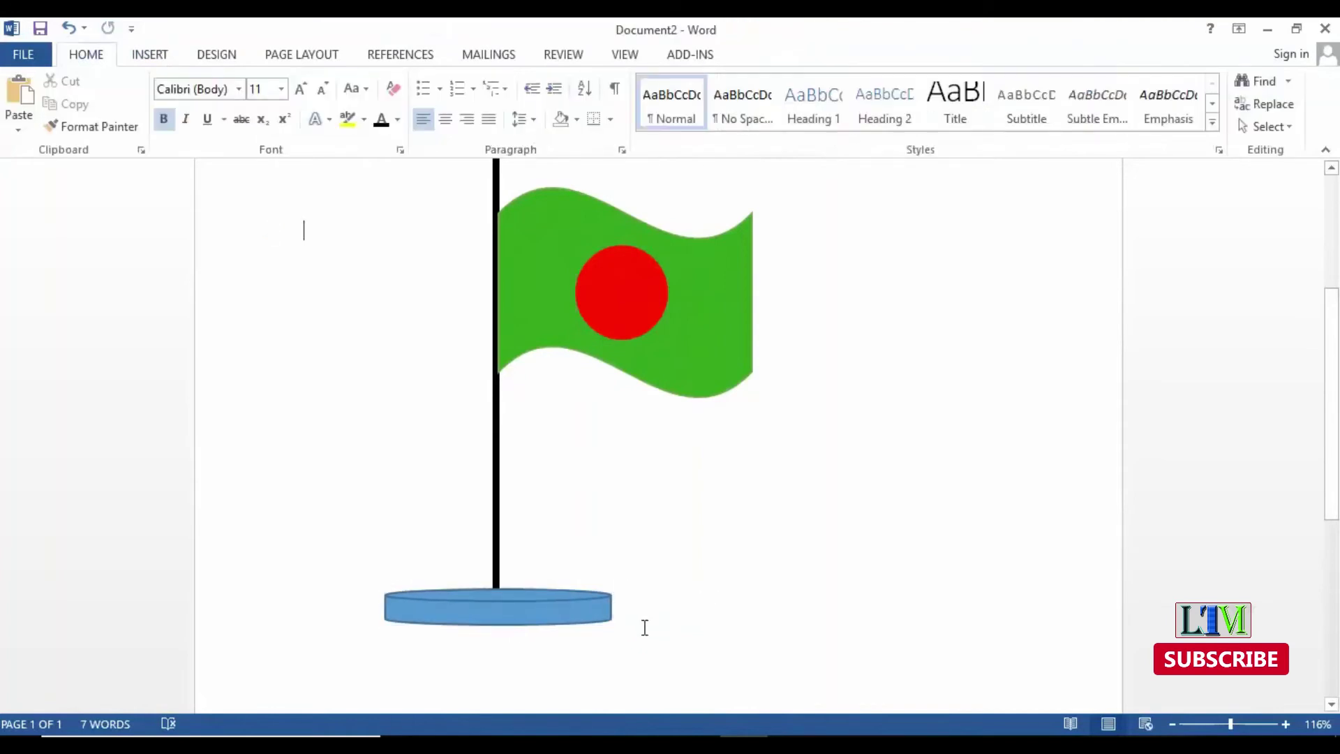
drag(525, 618, 529, 618)
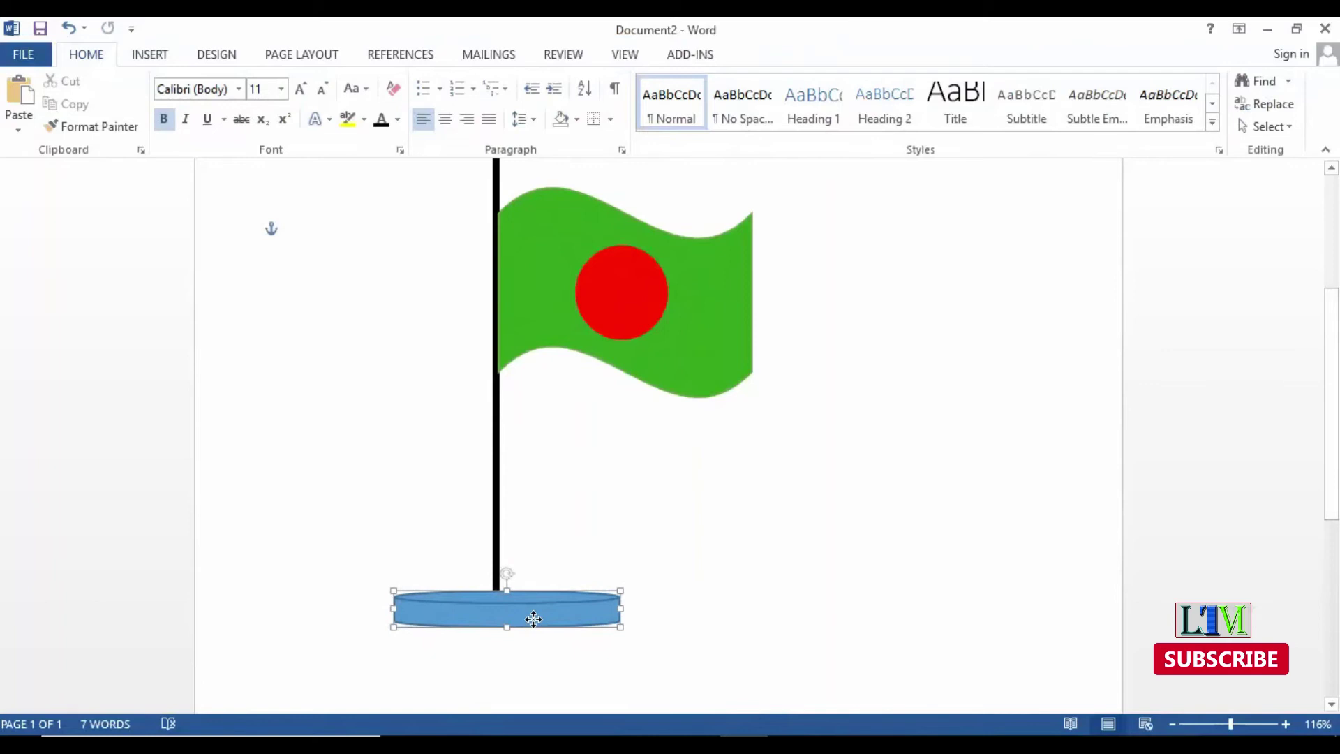
click(622, 546)
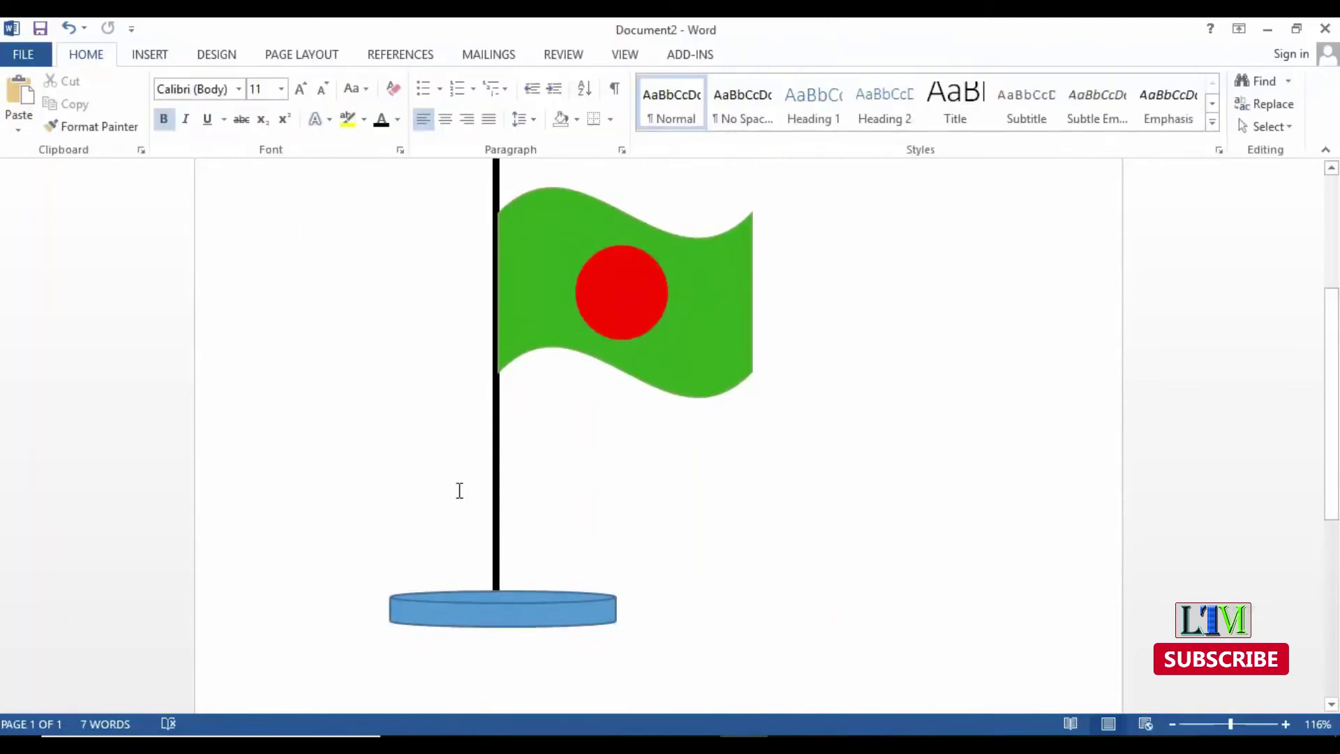
click(547, 618)
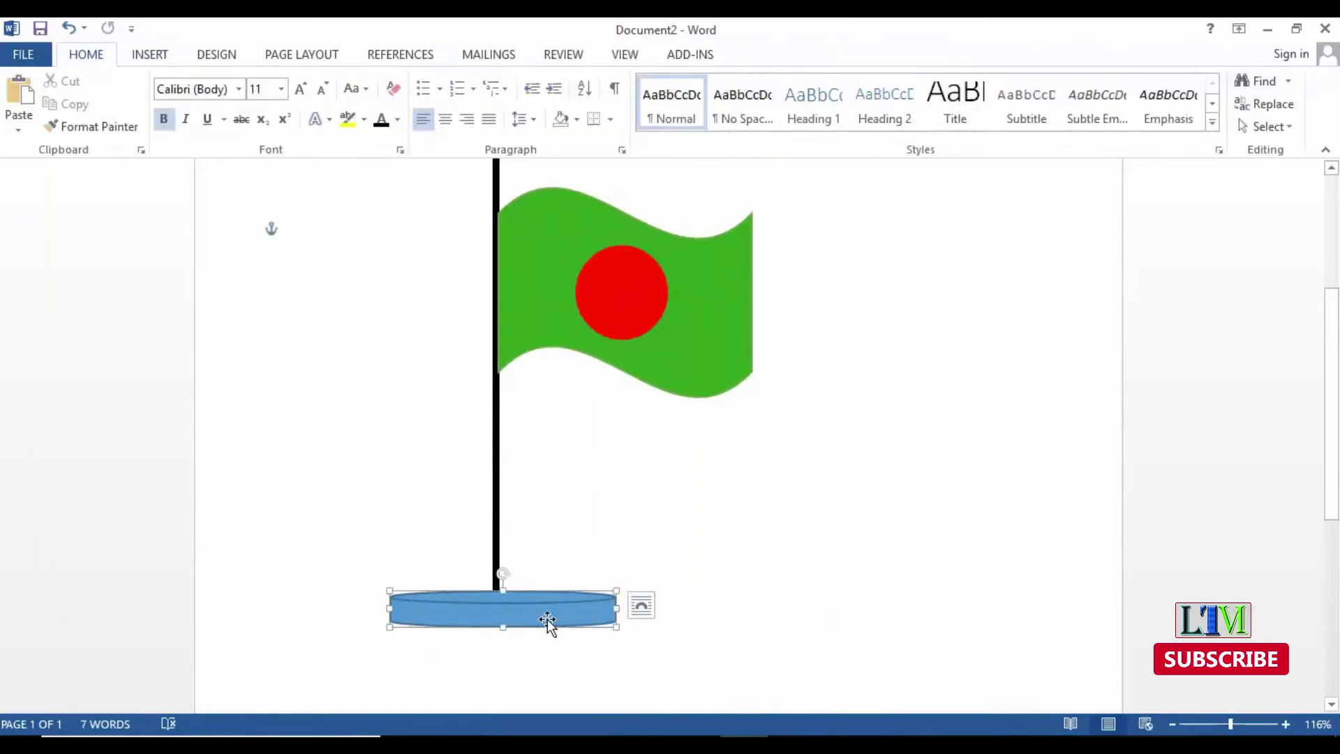
right_click(544, 611)
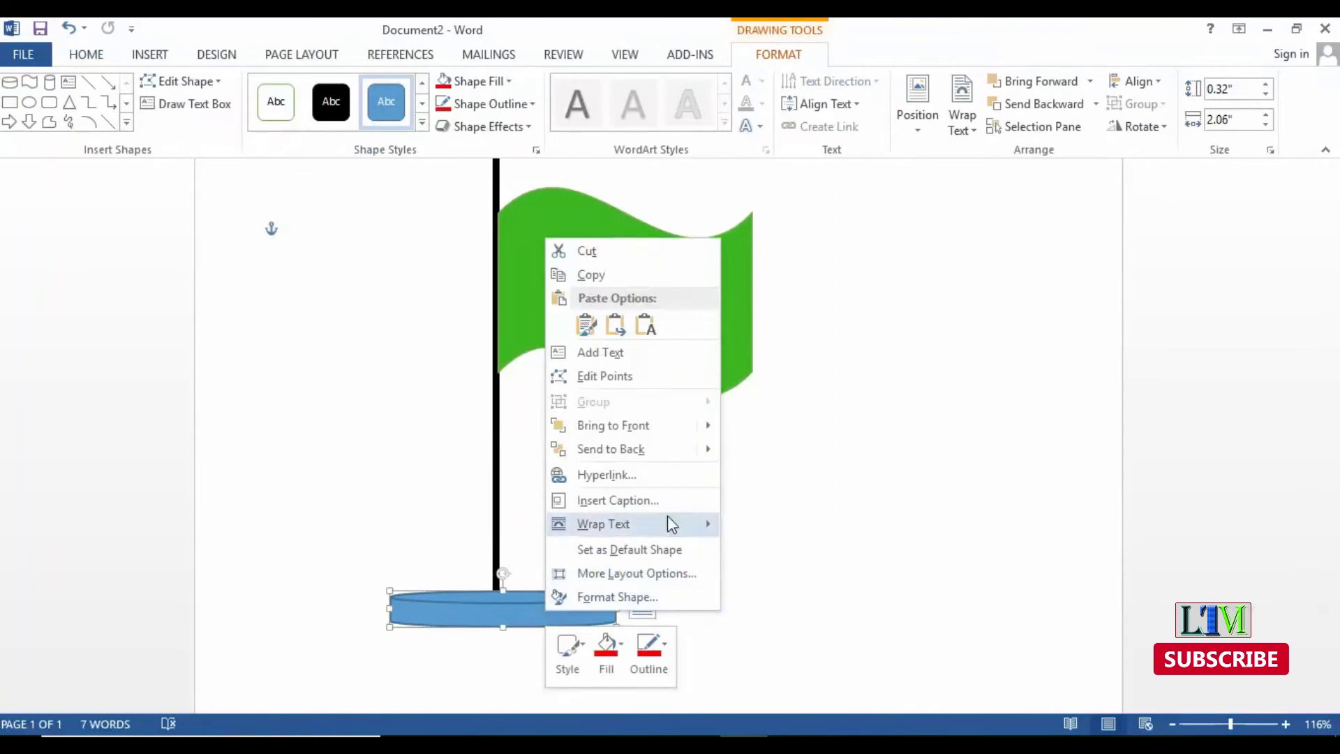
mouse_move(614, 425)
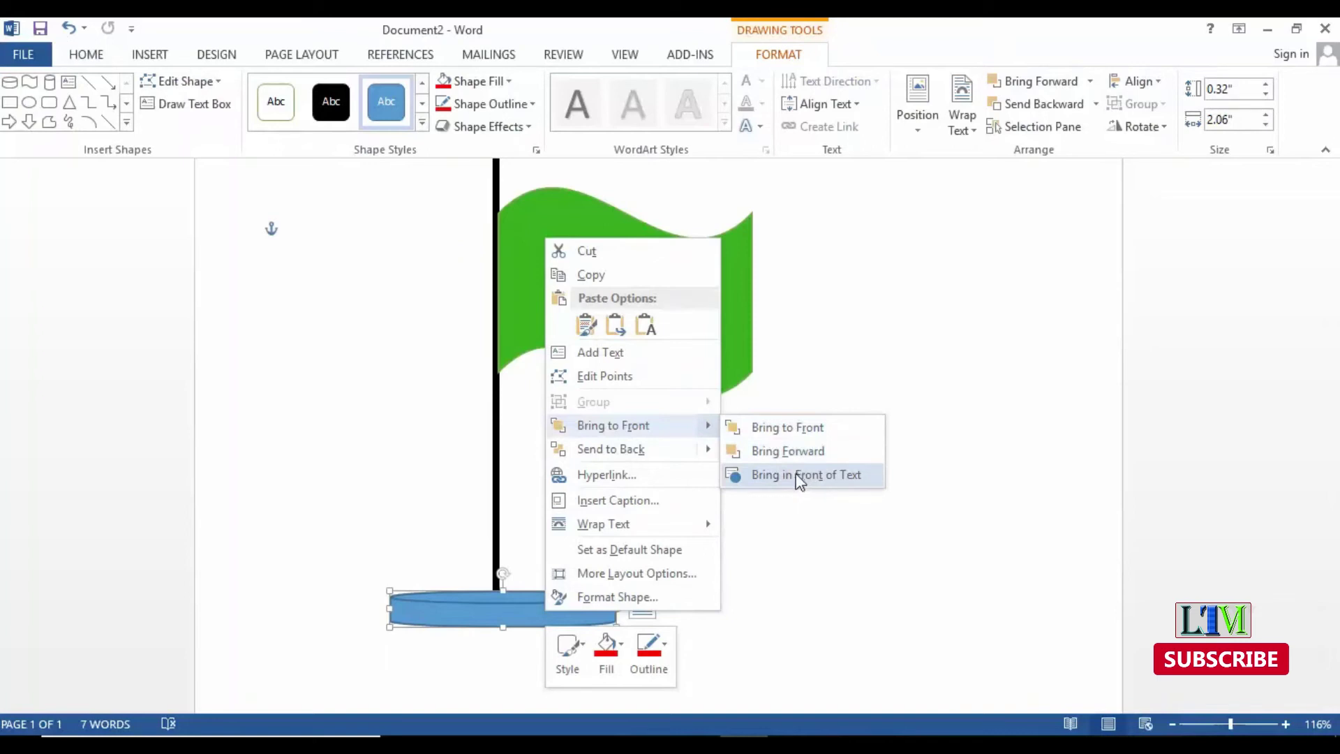
Send the blue cylinder base behind the other shapes.
click(877, 577)
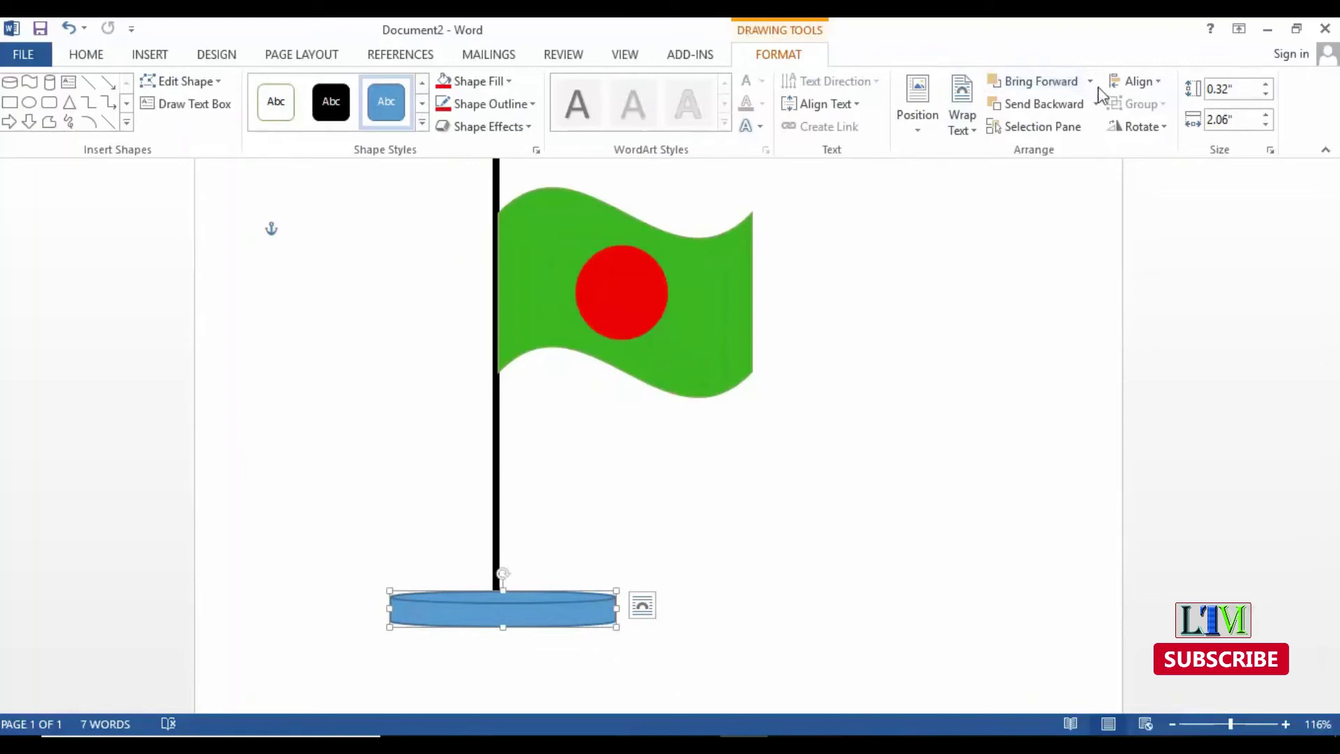
click(1096, 105)
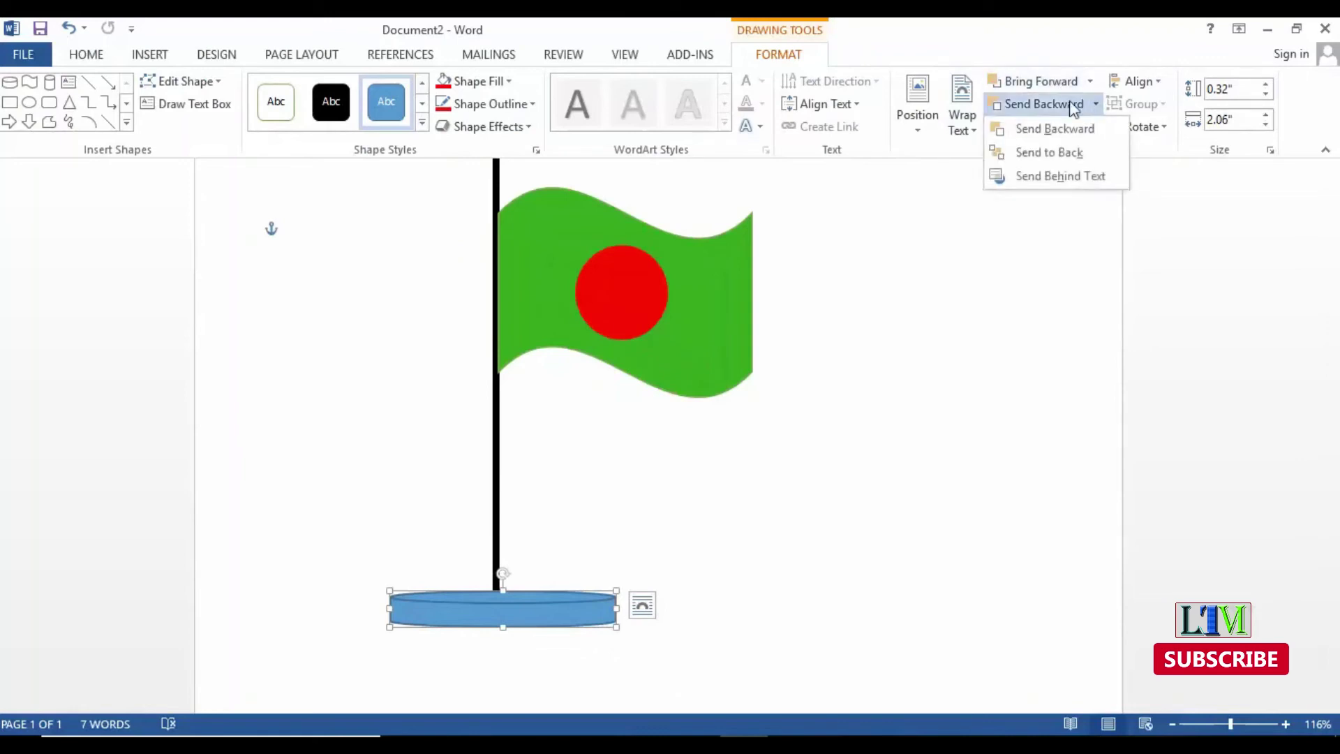
click(1067, 176)
click(892, 614)
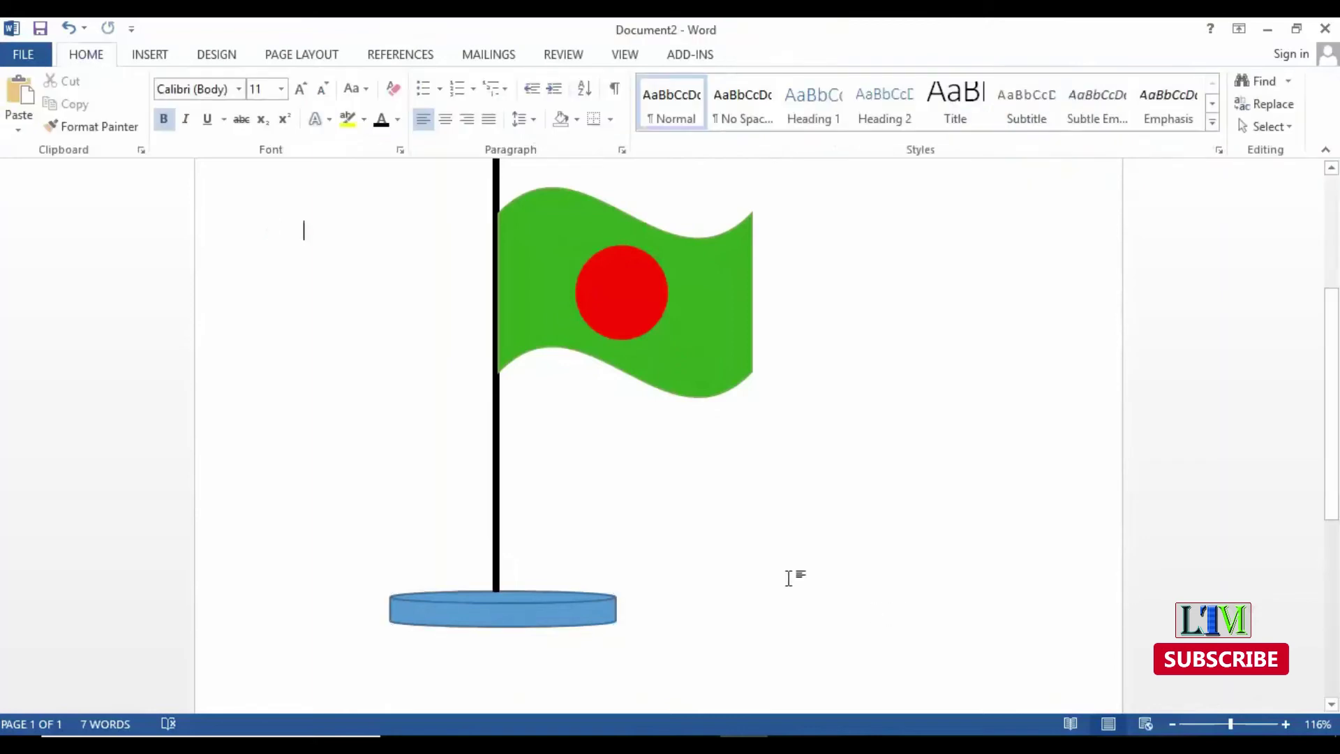
click(589, 618)
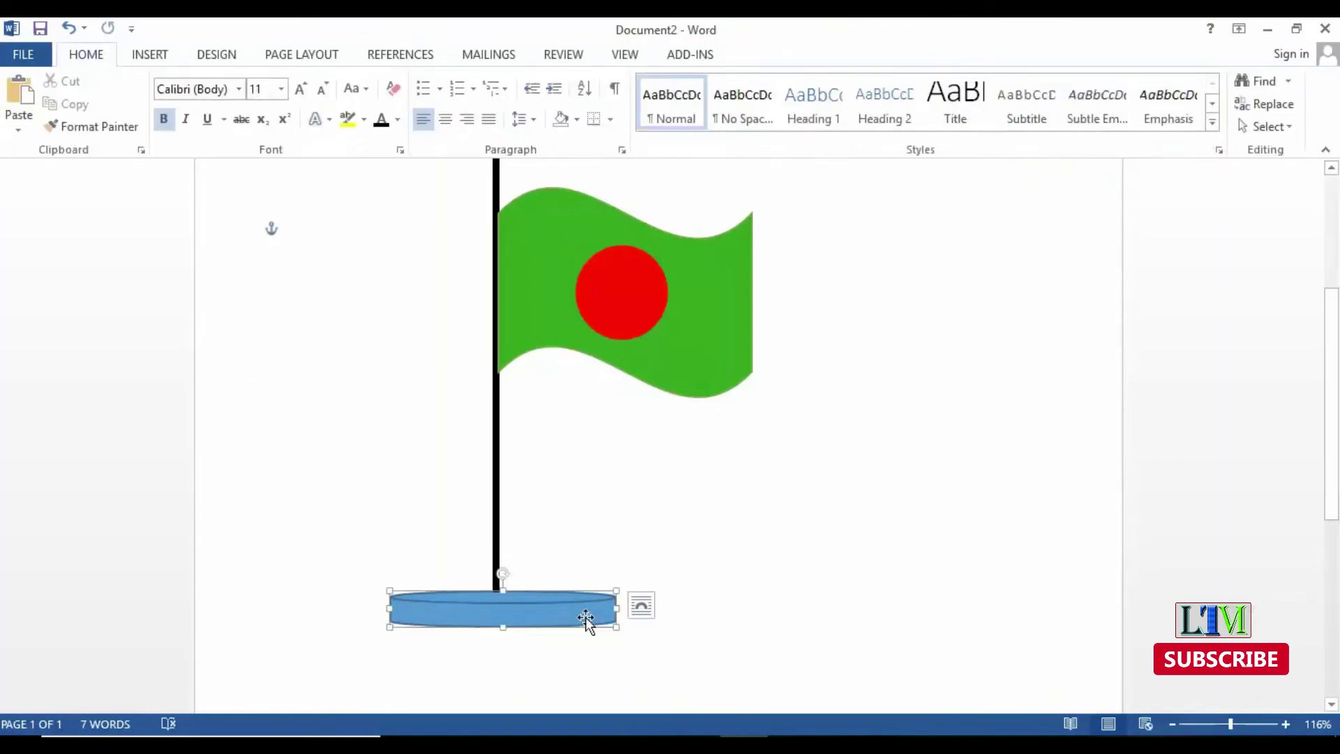
click(1095, 104)
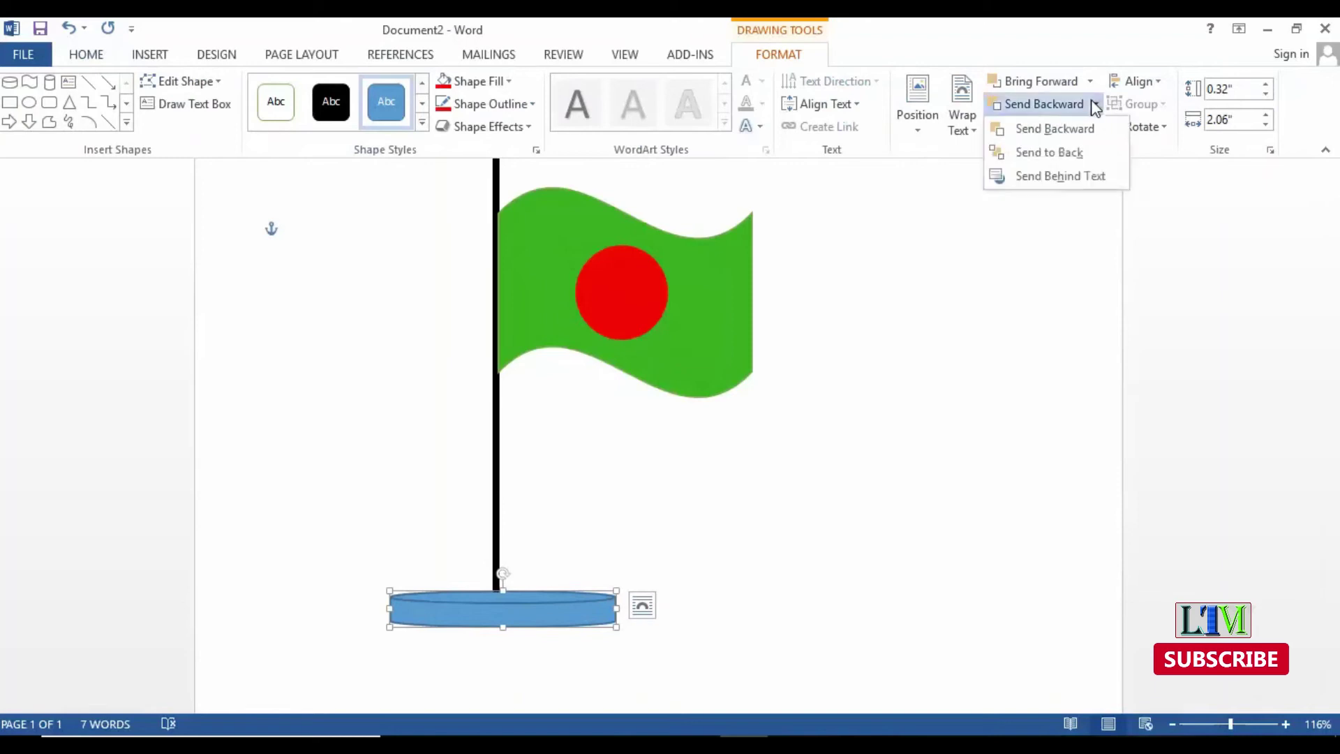
click(1082, 149)
click(984, 370)
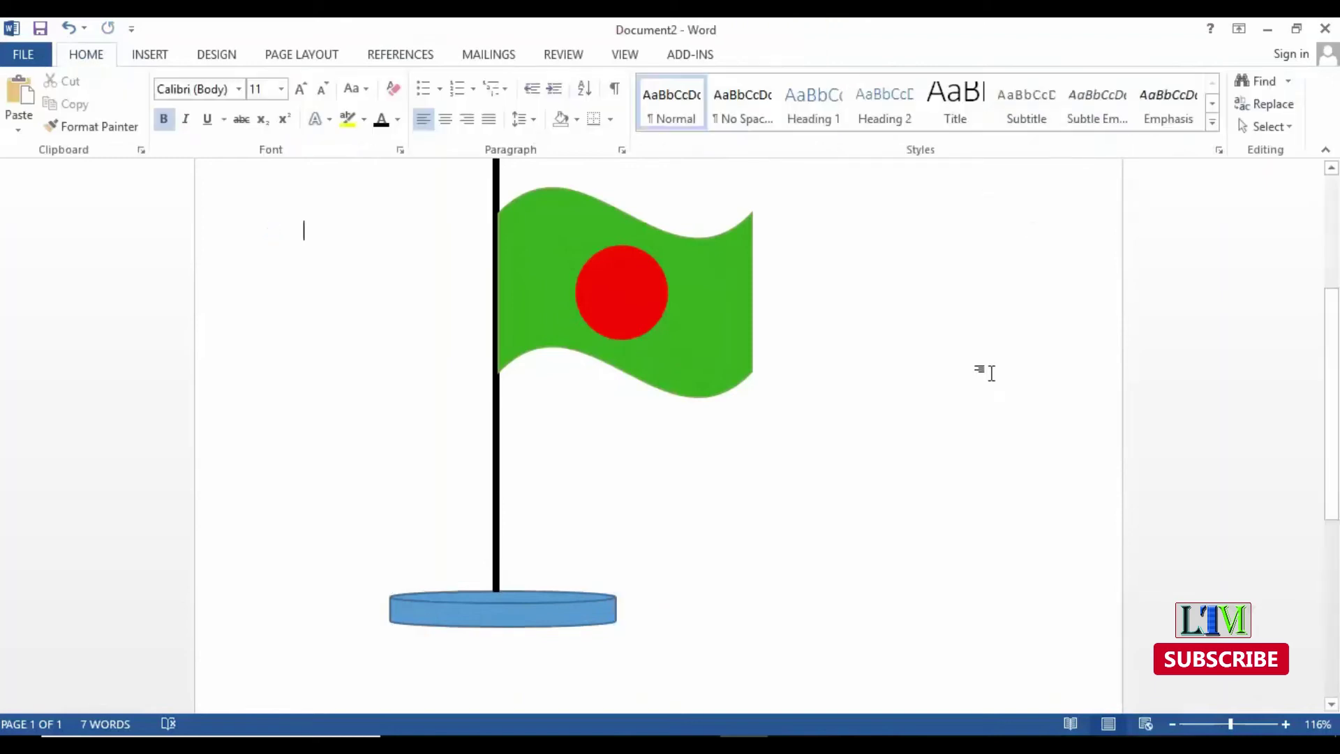
click(495, 612)
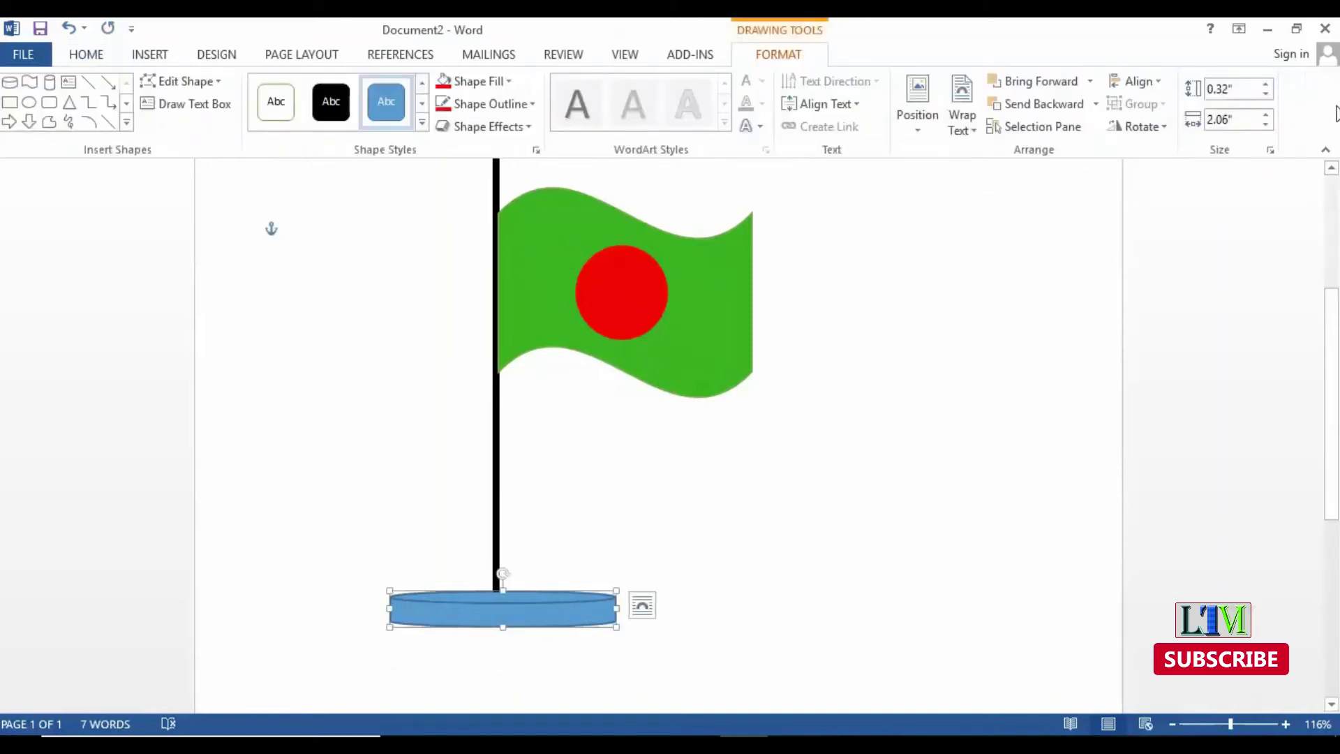
click(1097, 105)
click(1054, 128)
click(953, 439)
Bring the black pole to the front and nudge the base centred beneath it.
click(497, 534)
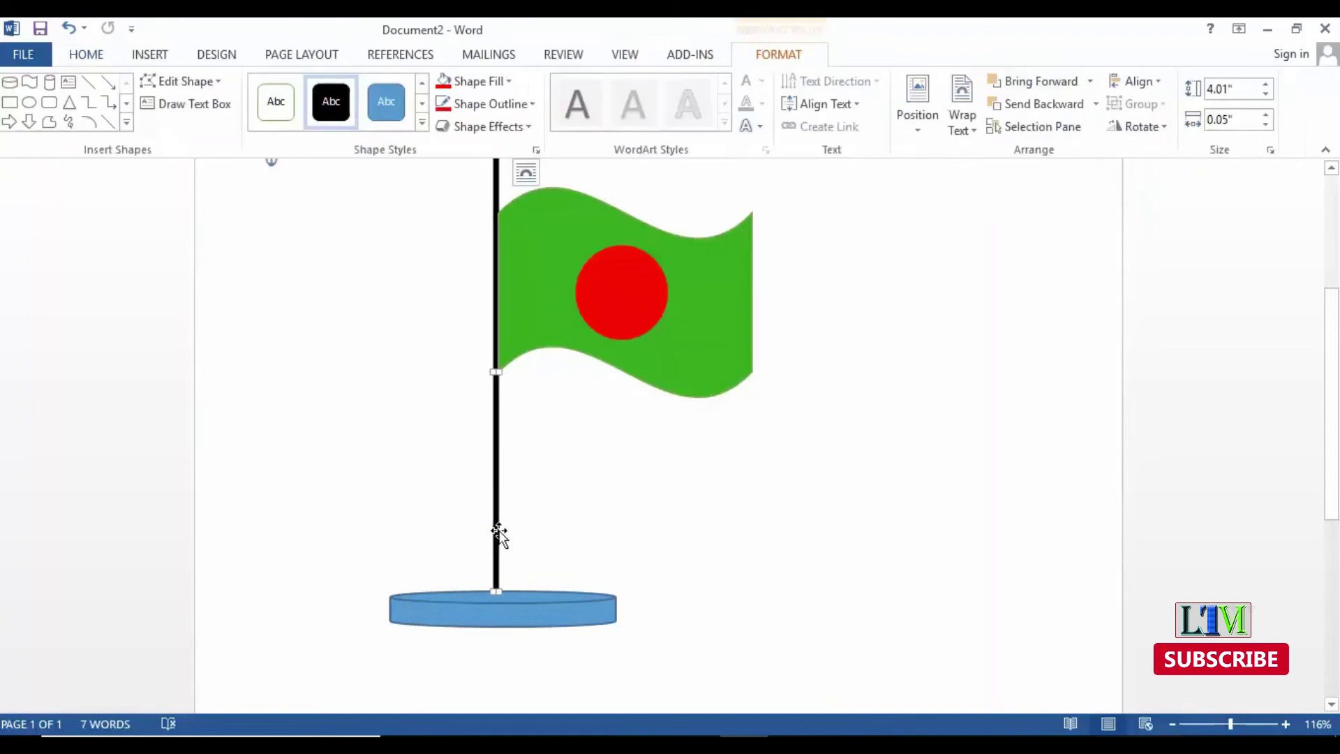
click(1091, 82)
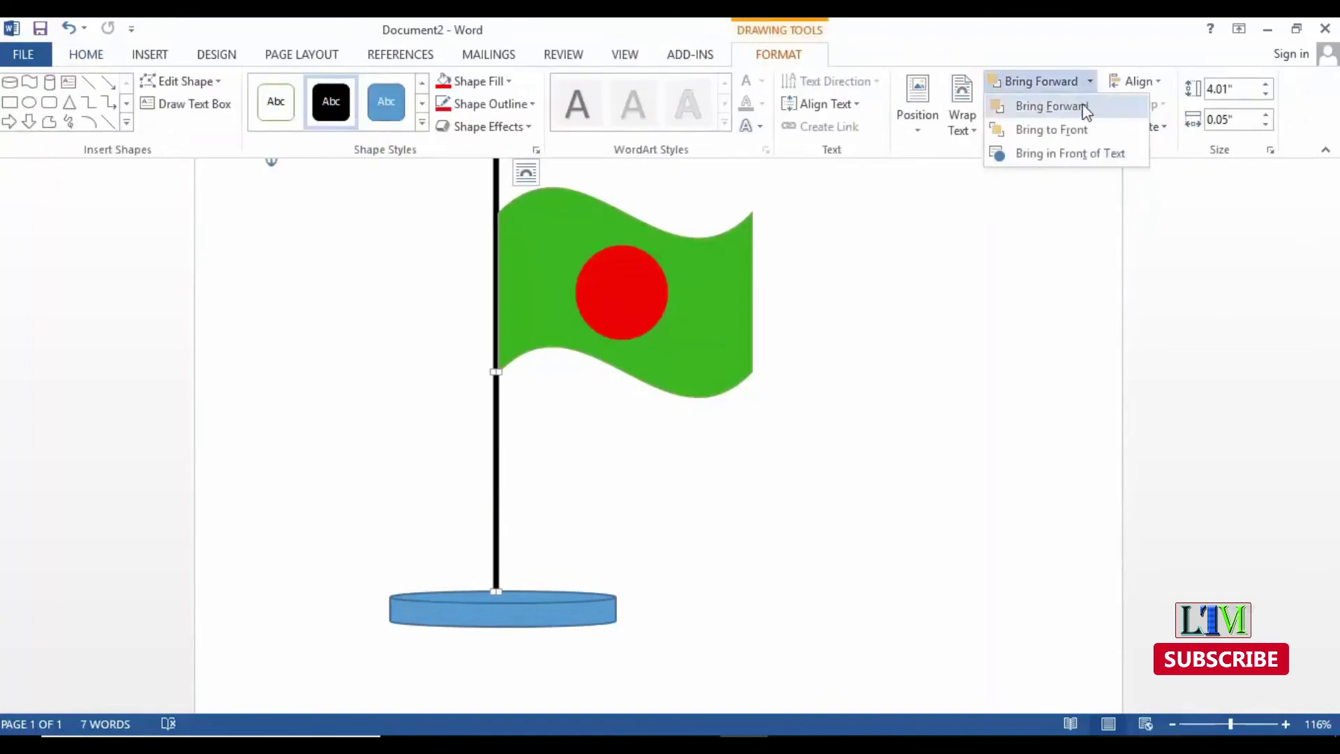
click(1084, 130)
click(694, 608)
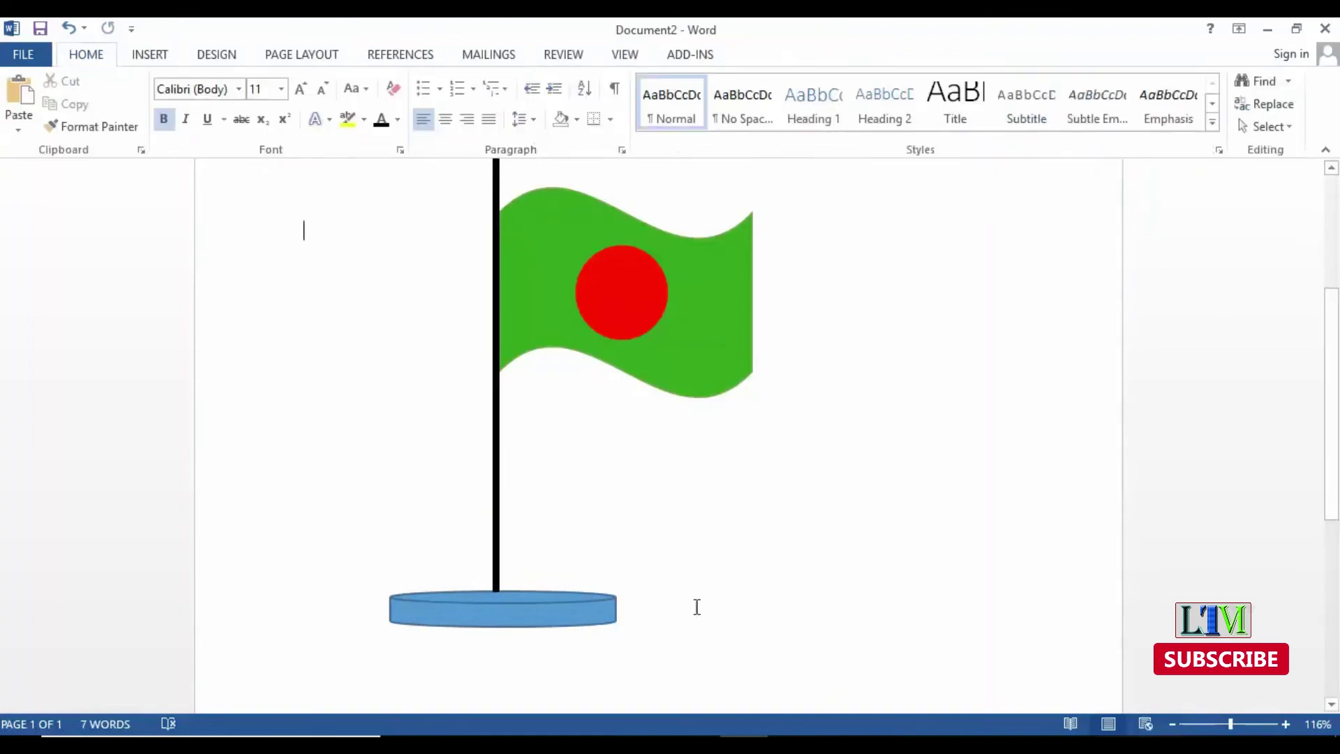
mouse_move(588, 620)
mouse_down()
mouse_move(593, 630)
mouse_move(582, 608)
mouse_up()
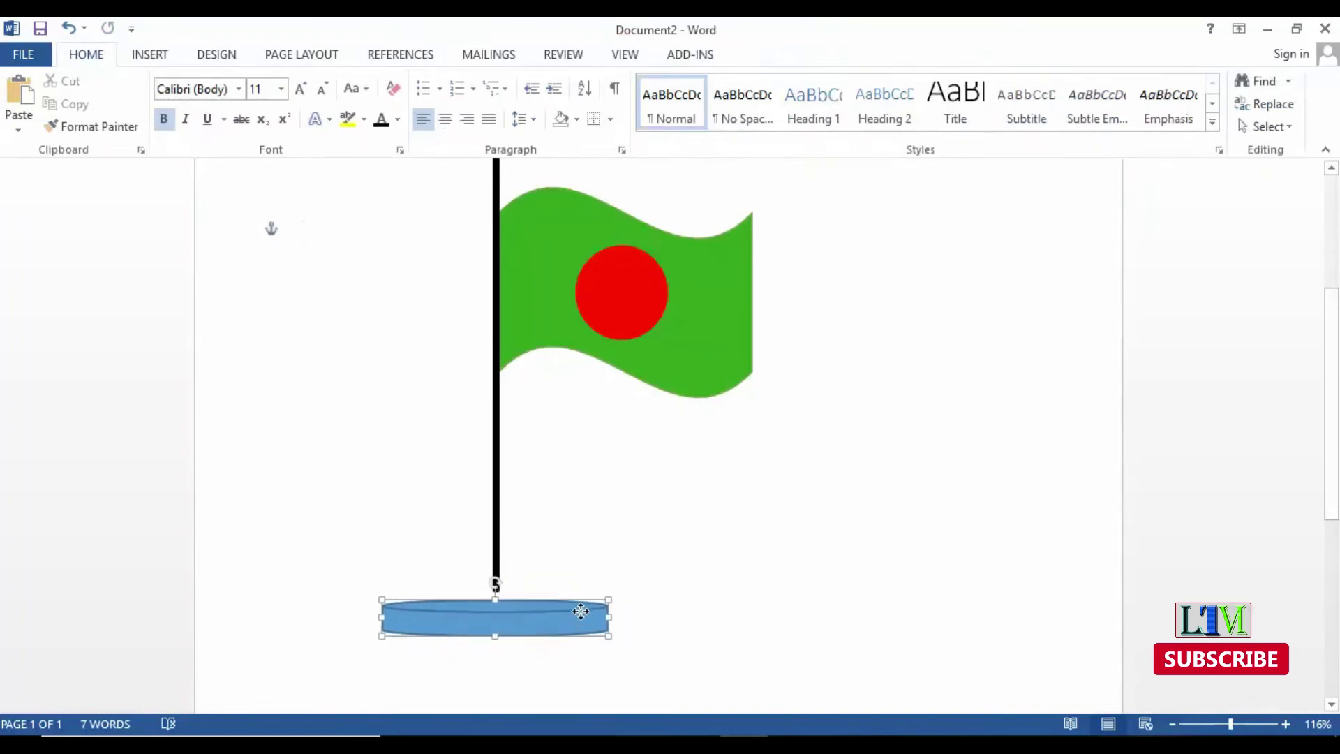
click(738, 576)
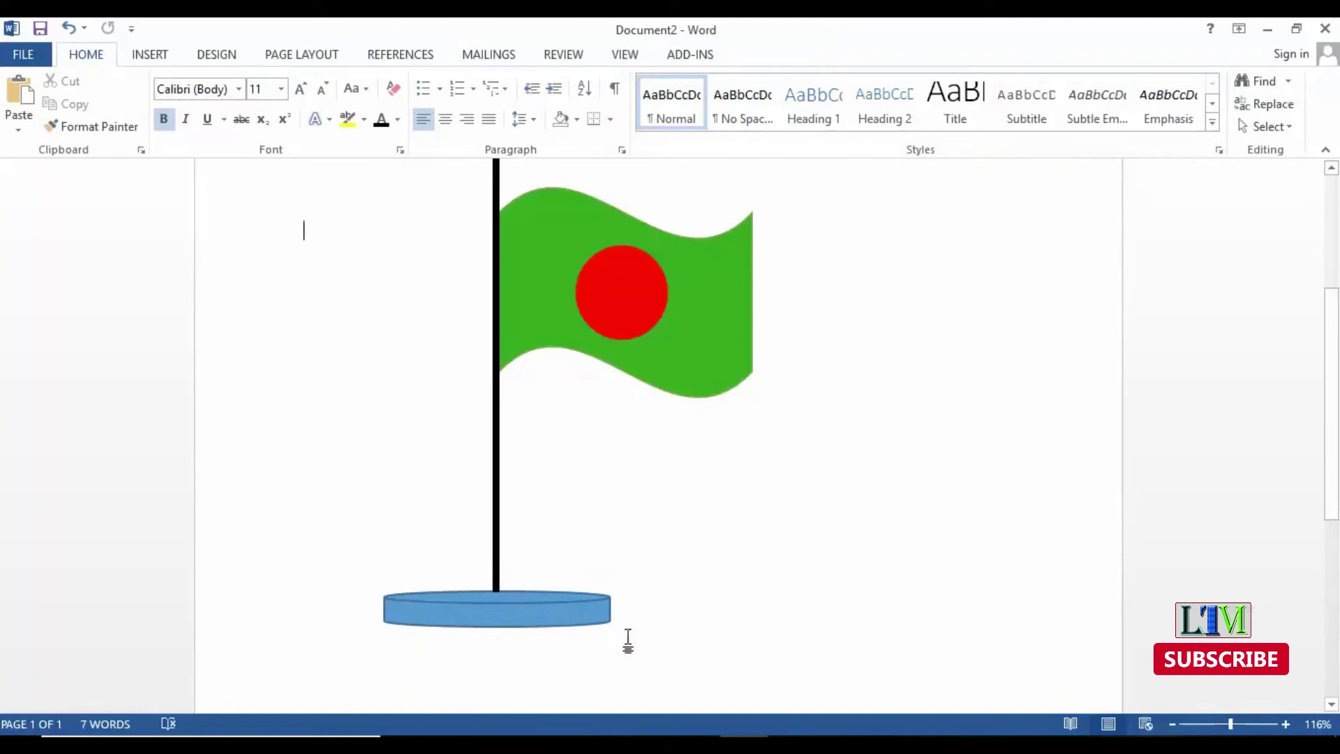
scroll(1336, 412, up, 1)
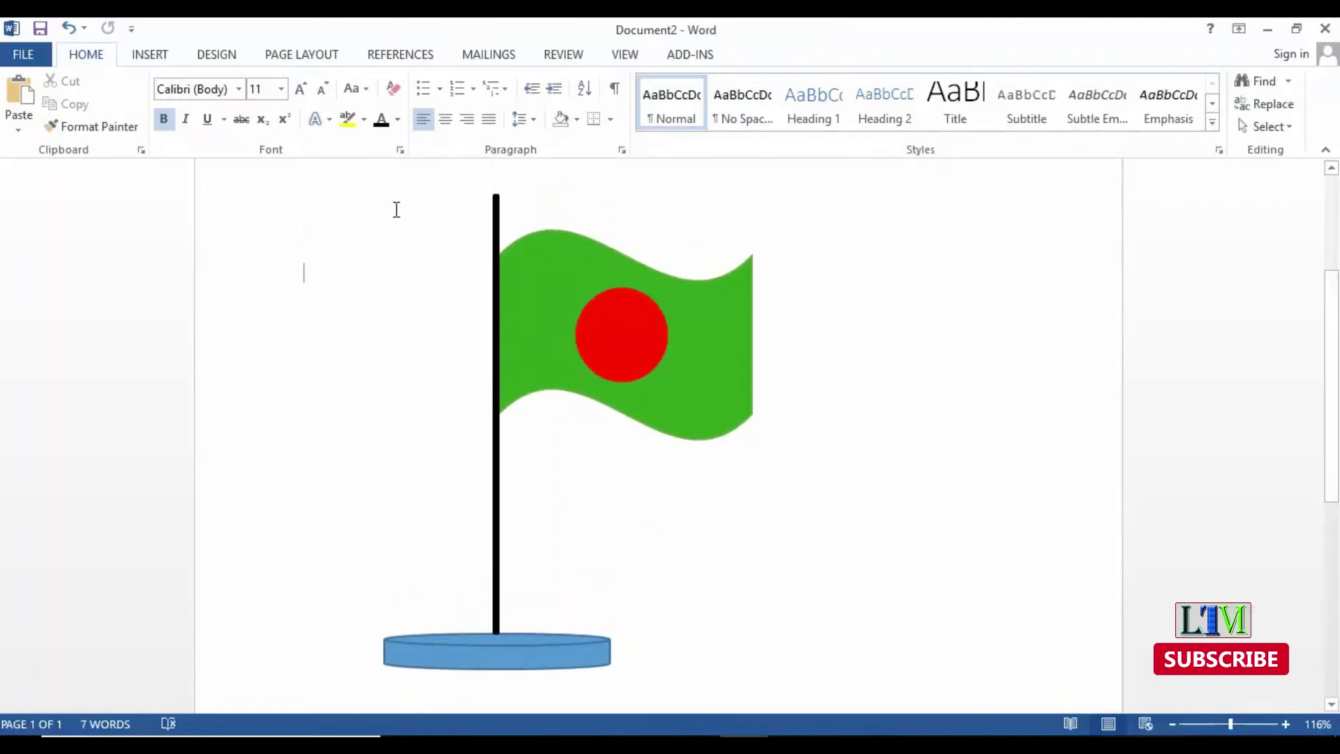
click(635, 322)
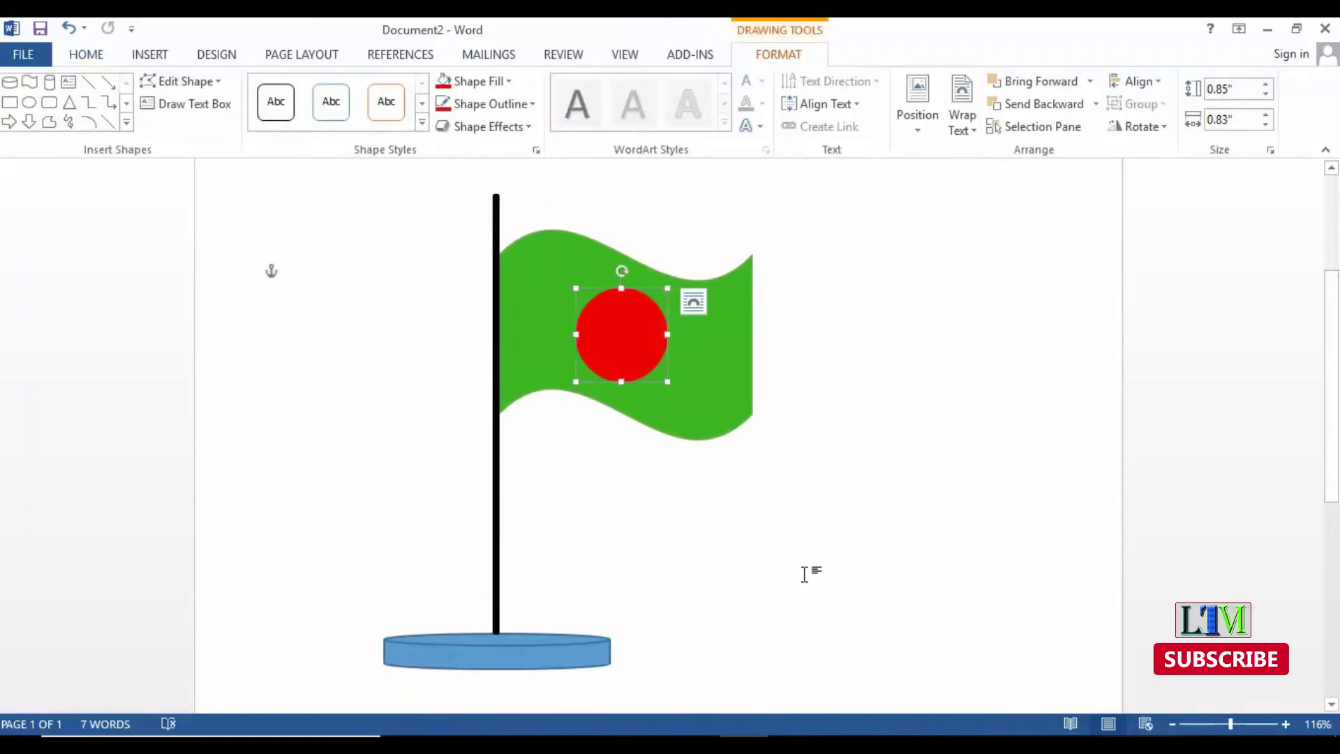
click(889, 526)
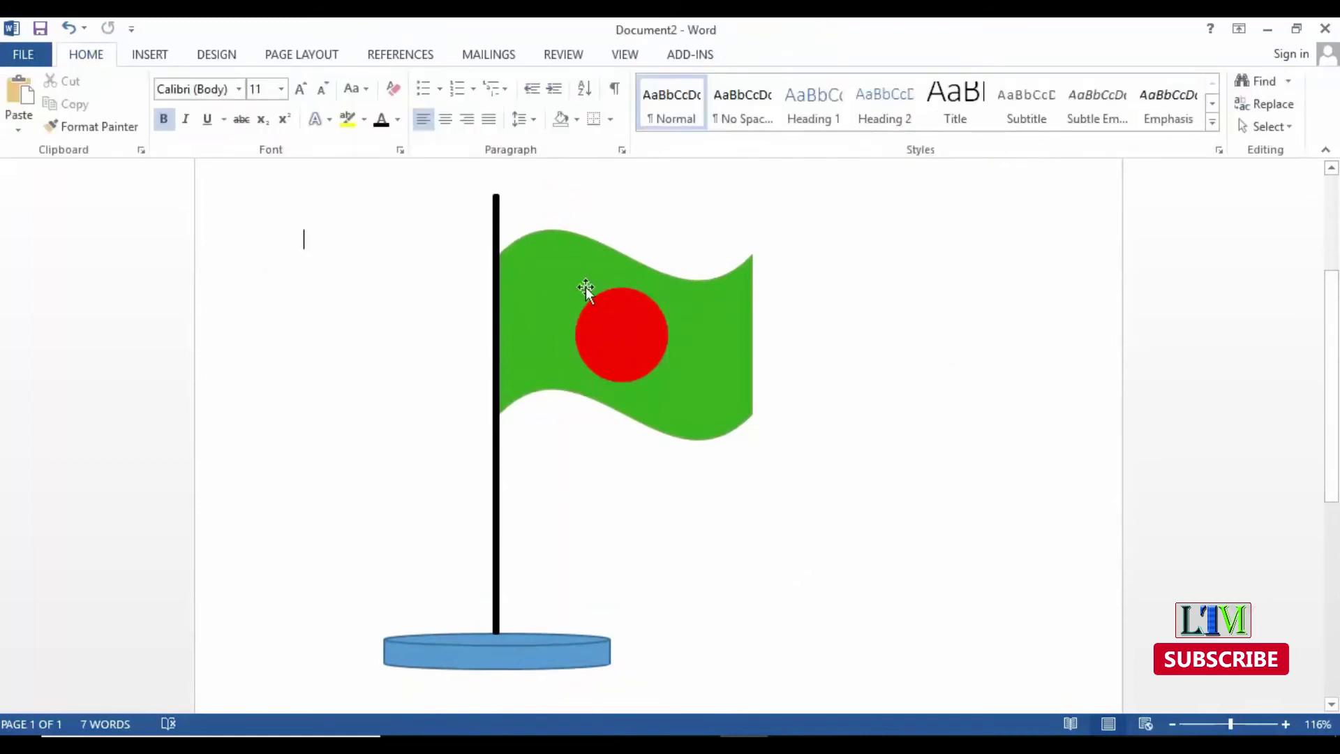
click(753, 295)
drag(730, 286, 743, 289)
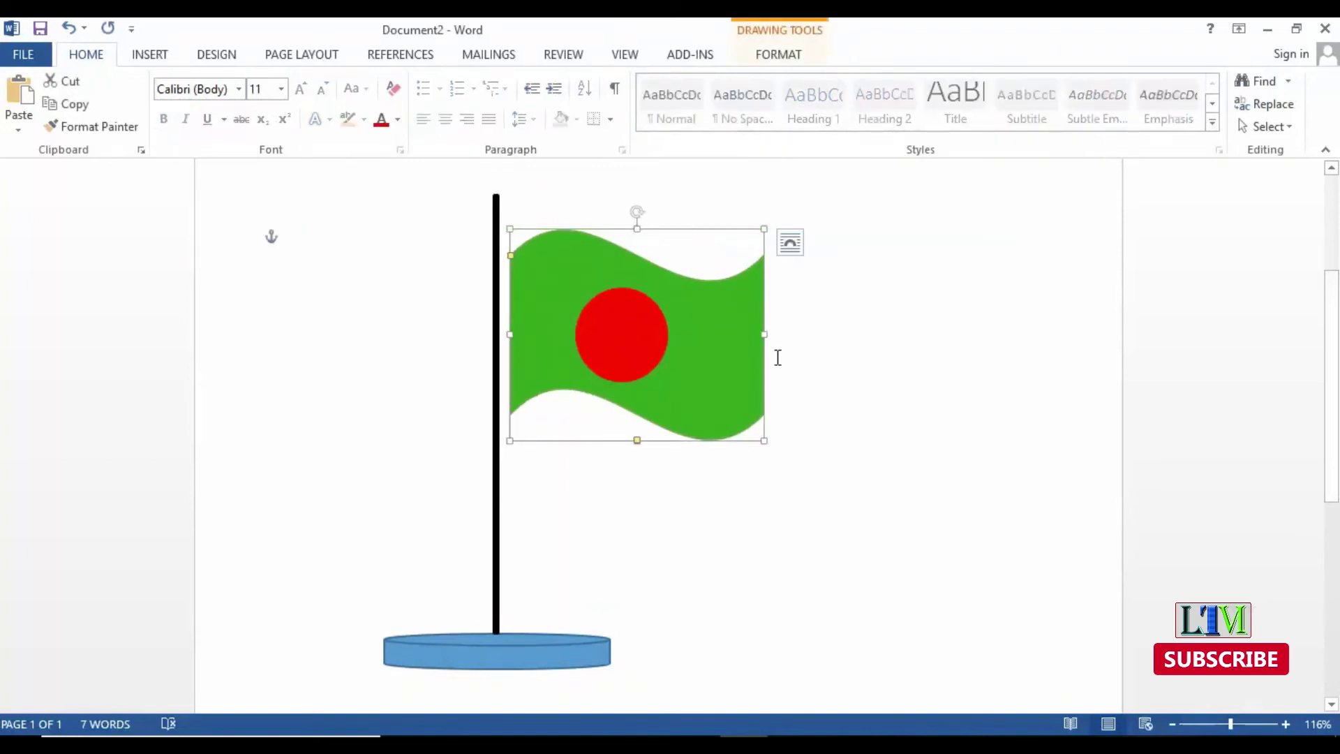
key(ctrl+z)
click(949, 454)
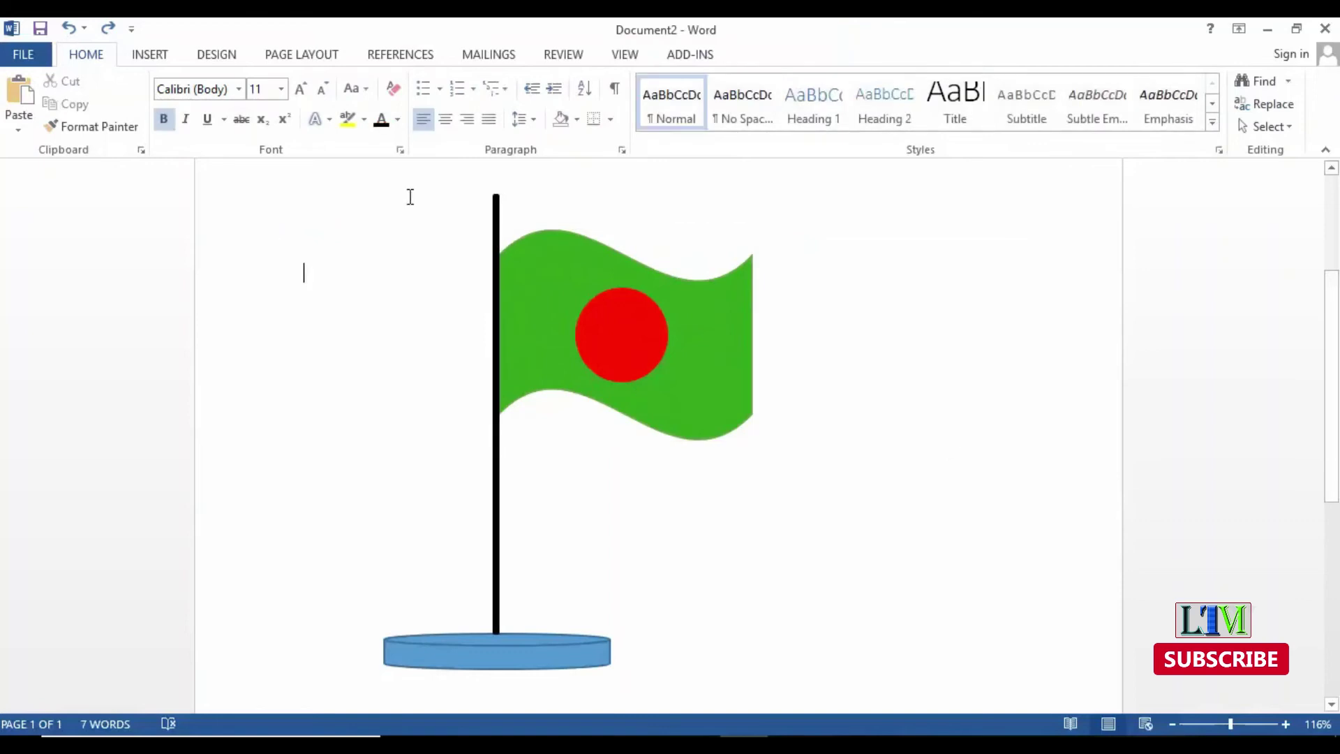
mouse_move(281, 190)
mouse_down()
mouse_move(495, 406)
mouse_move(614, 551)
mouse_move(696, 571)
mouse_up()
drag(1337, 465, 1337, 404)
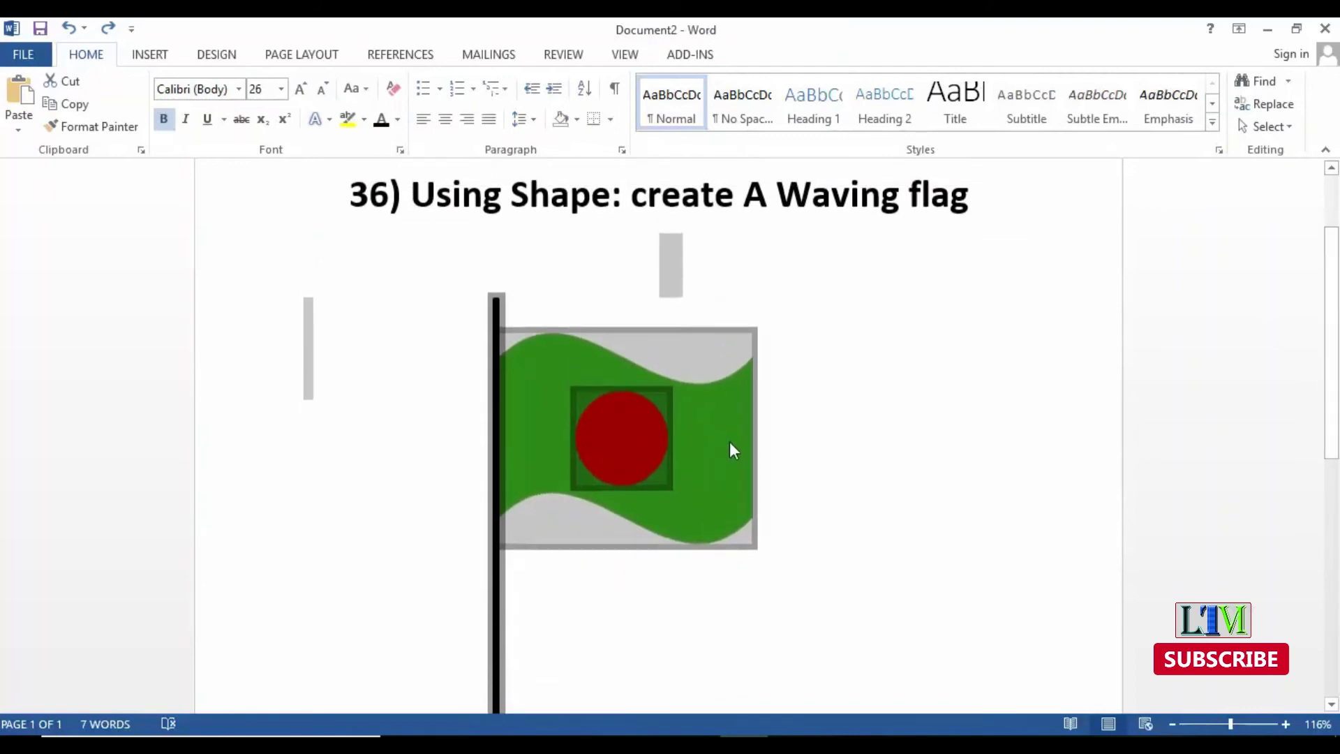
Bring the green flag shape to the front.
right_click(723, 434)
mouse_move(791, 250)
click(1074, 427)
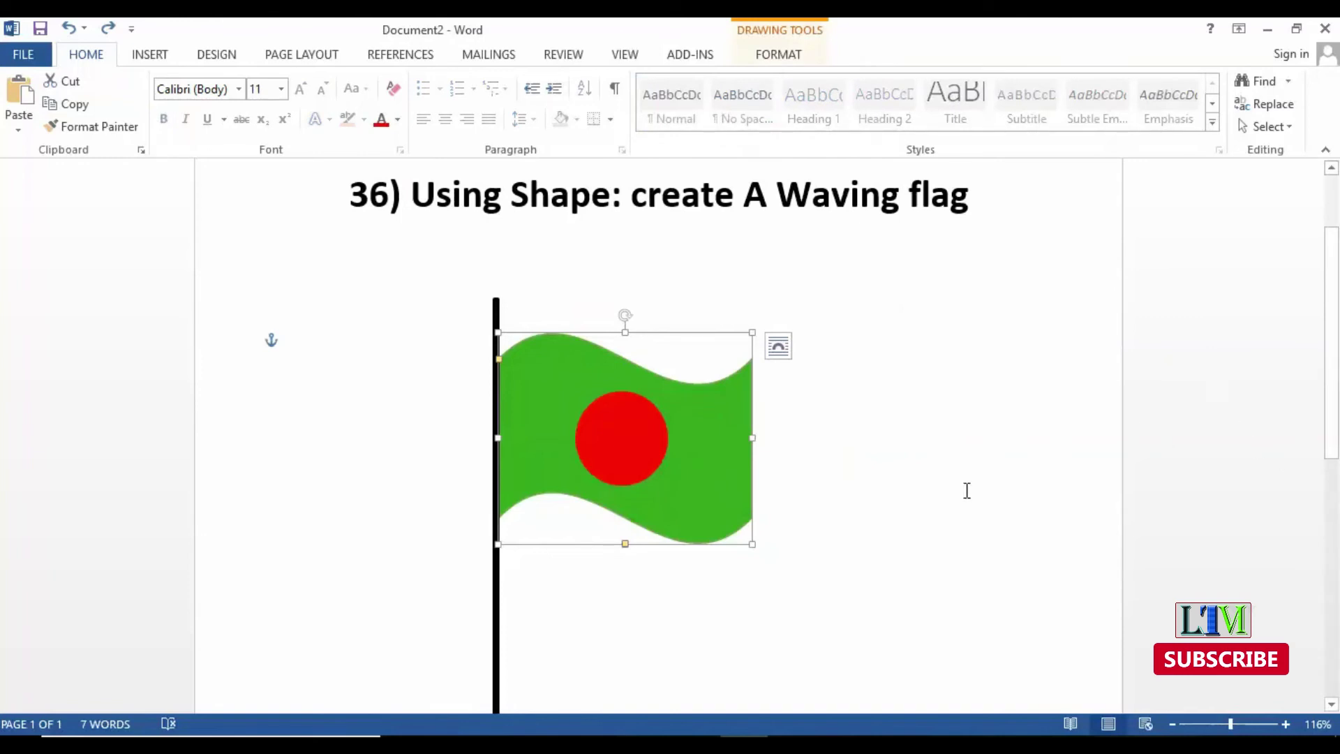
scroll(1329, 374, down, 1)
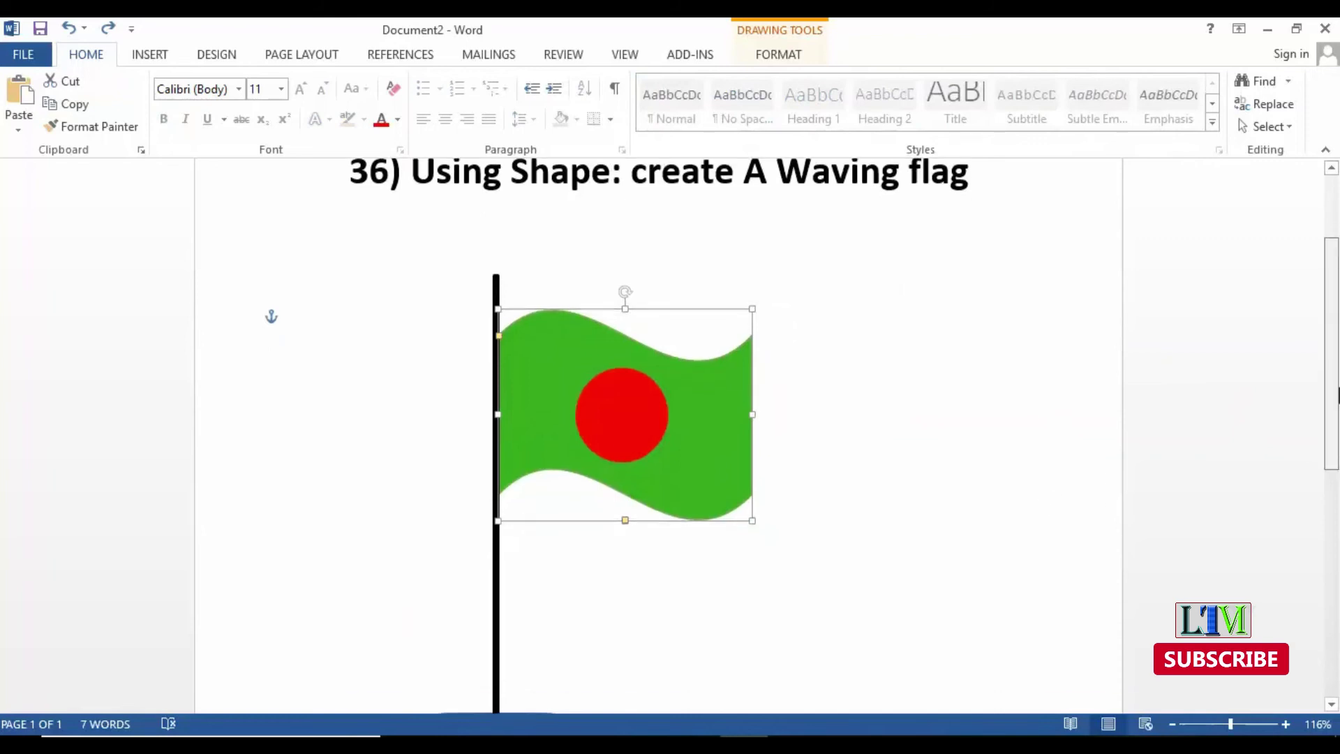
click(914, 447)
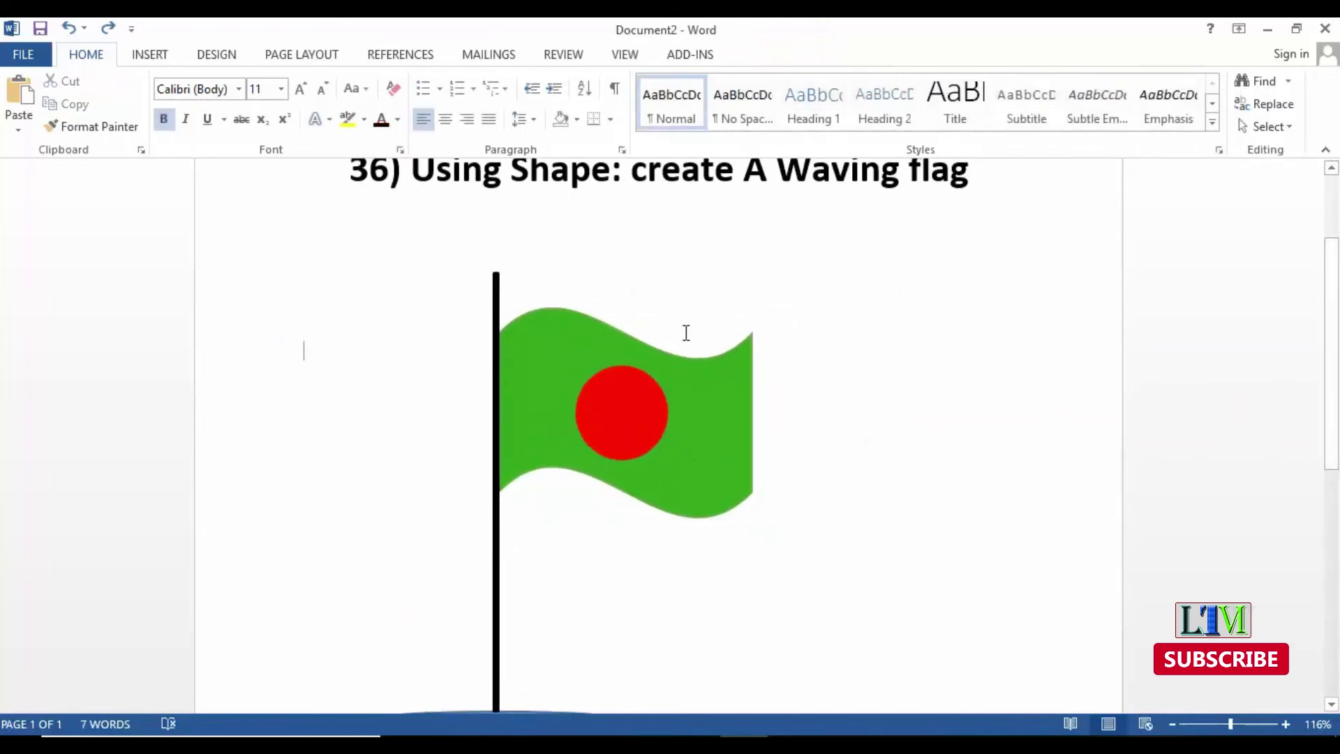
Select the flag, red circle, black pole and blue base together.
click(710, 413)
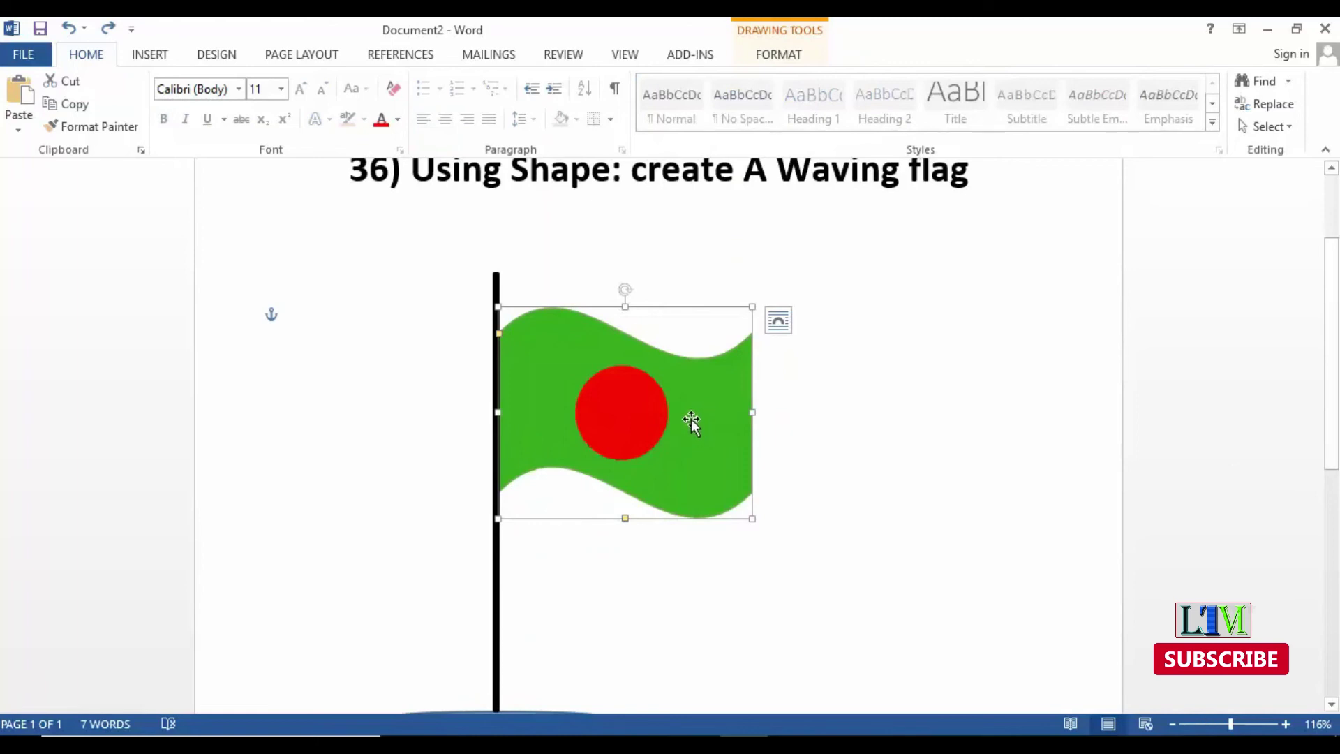
click(635, 415)
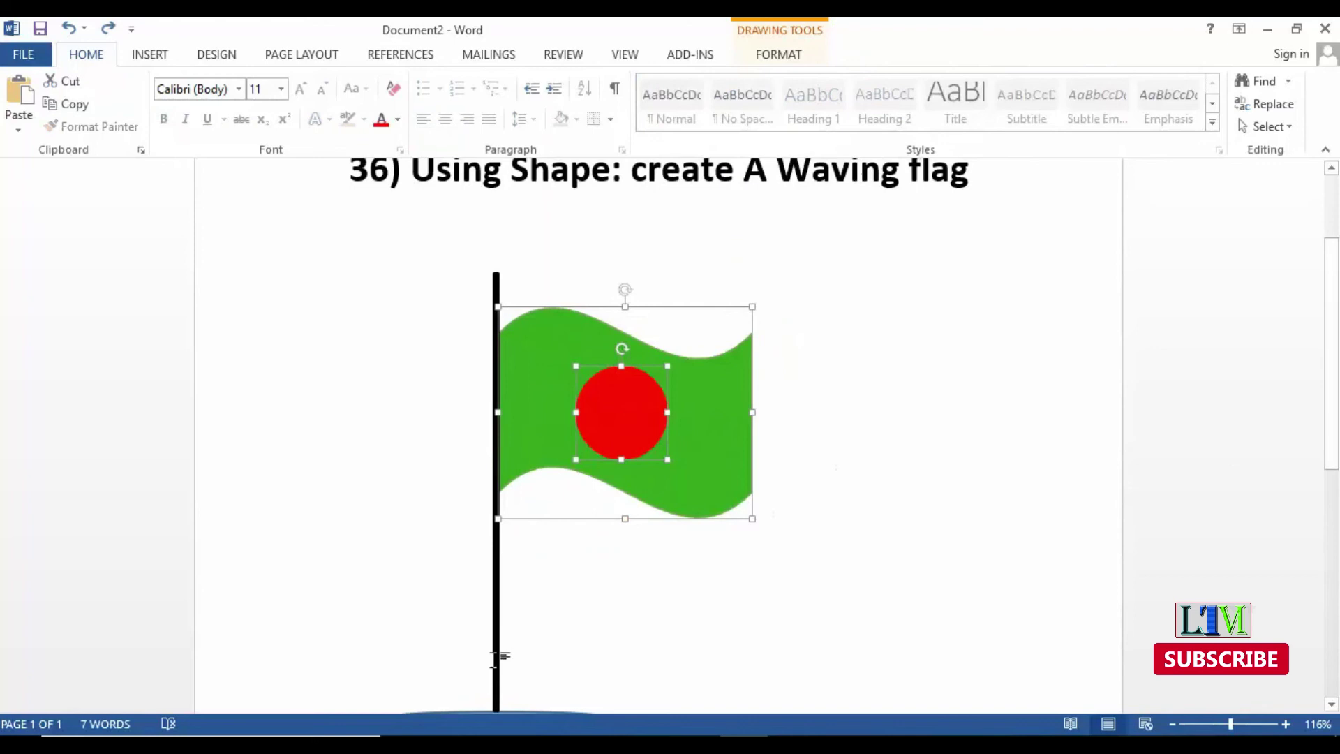
shift+click(497, 637)
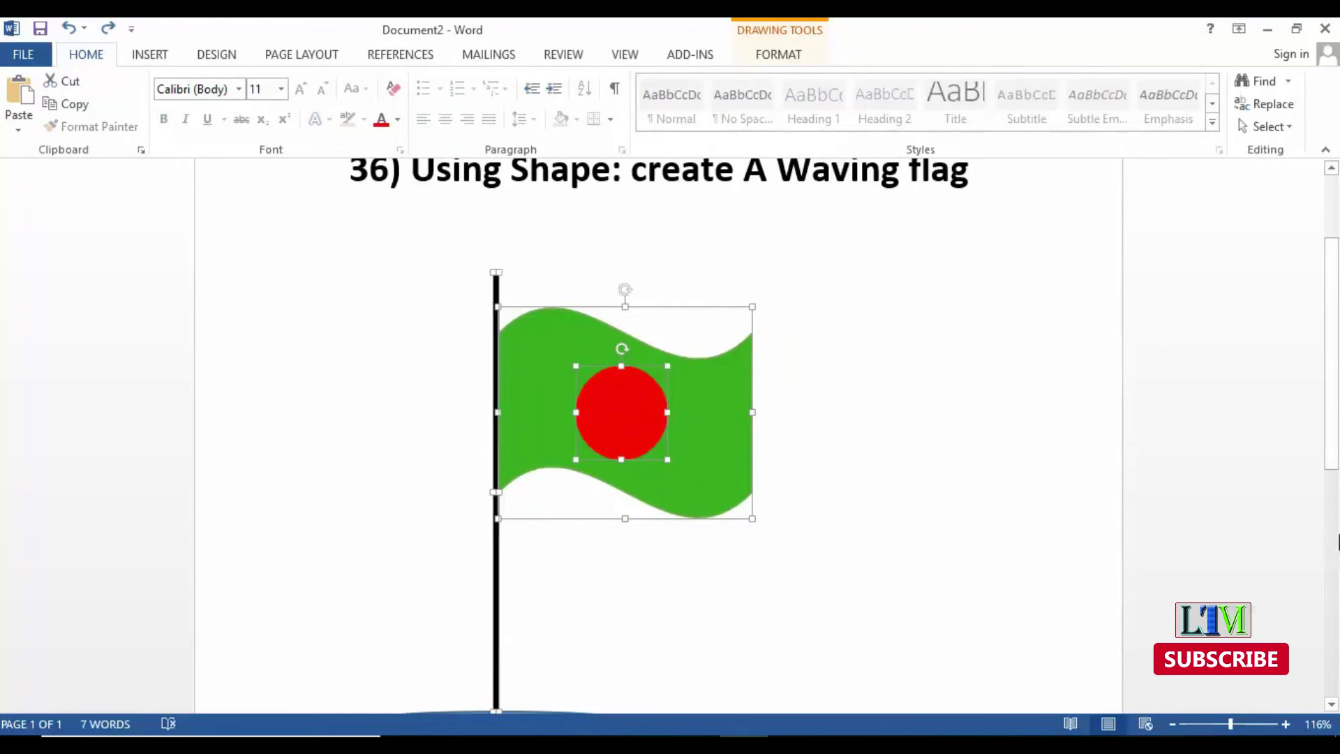
drag(1333, 457, 1333, 547)
shift+click(522, 520)
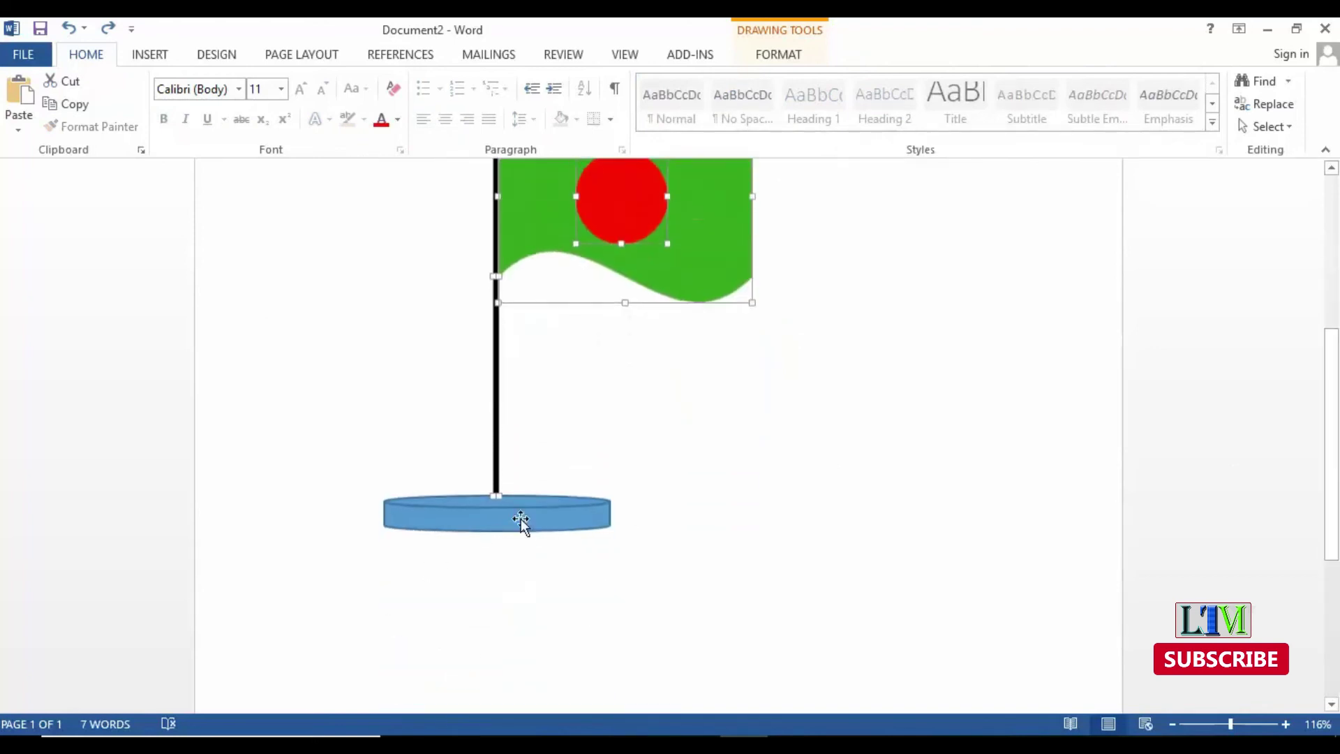
Group the four selected shapes into one drawing.
right_click(703, 257)
mouse_move(752, 371)
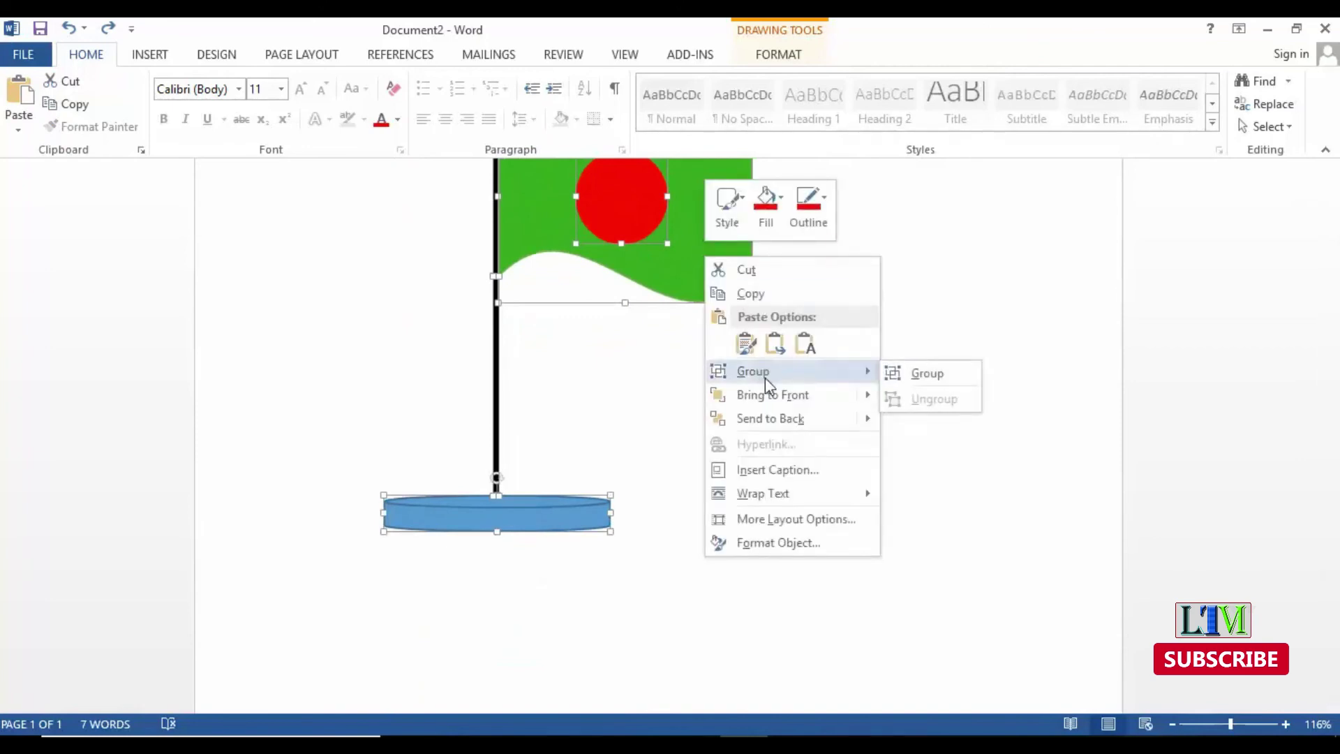
click(927, 374)
scroll(1332, 416, up, 1)
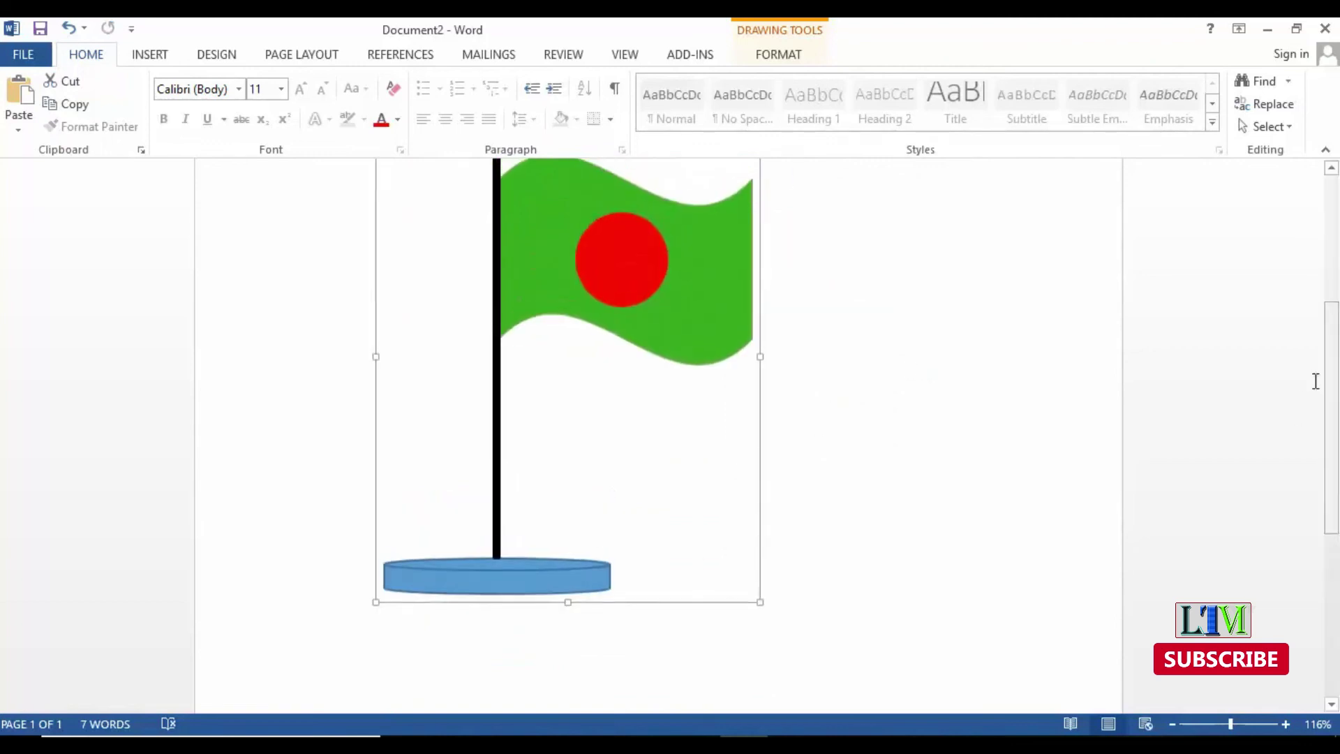
scroll(1333, 454, up, 2)
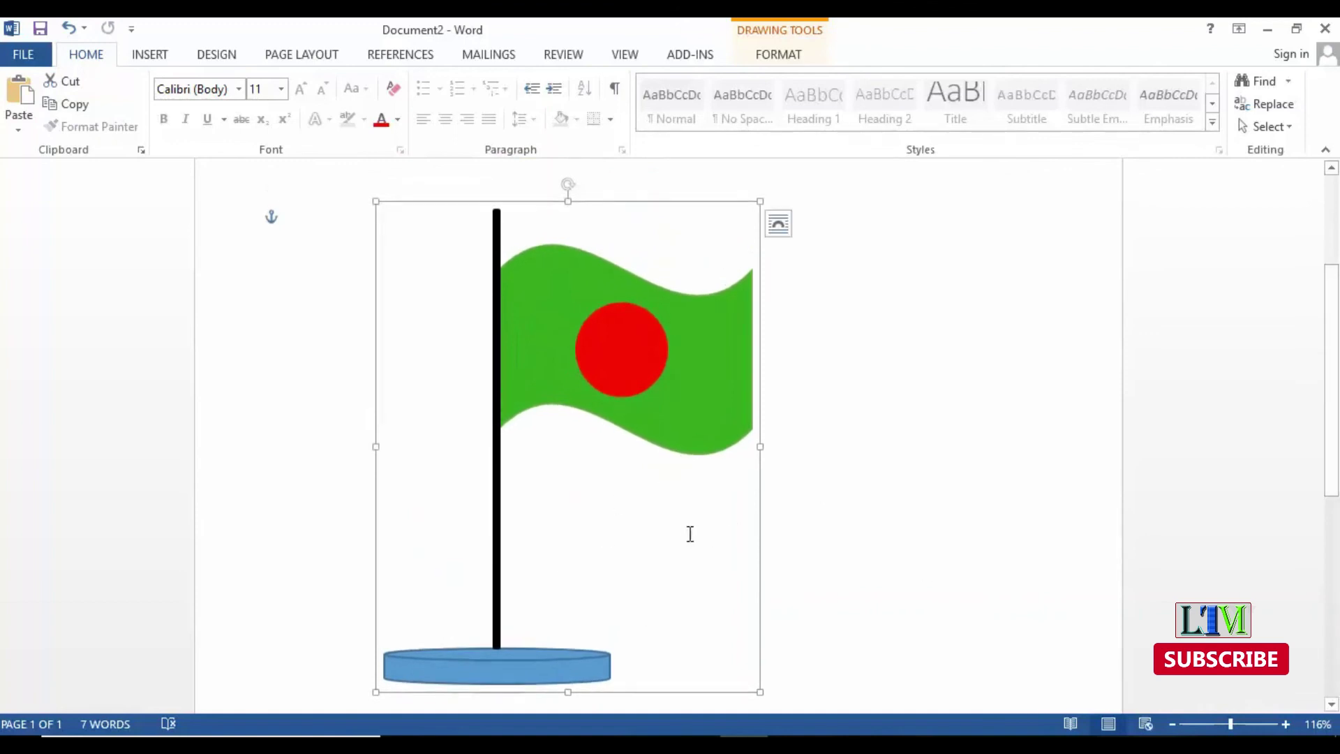
Shrink the grouped flag and move it right and down on the page.
drag(582, 294, 649, 280)
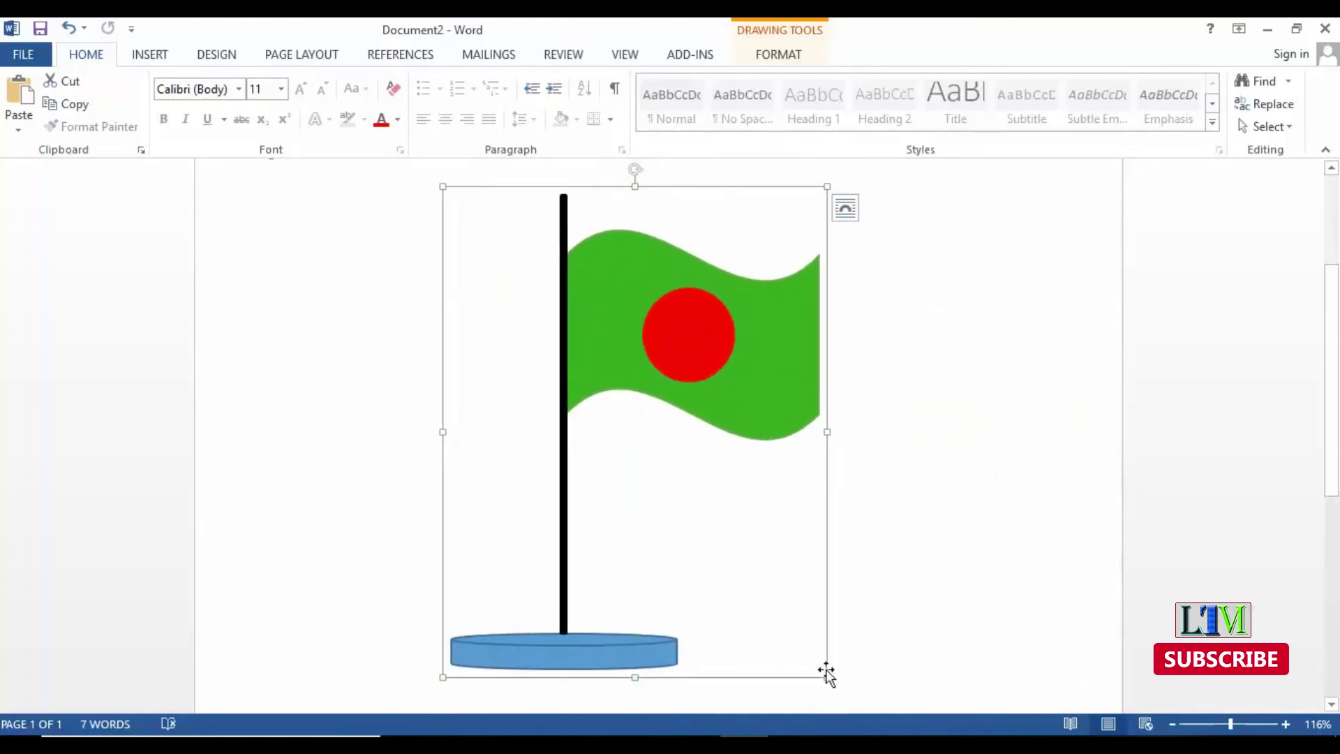
drag(828, 677, 724, 545)
click(742, 533)
drag(568, 328, 682, 361)
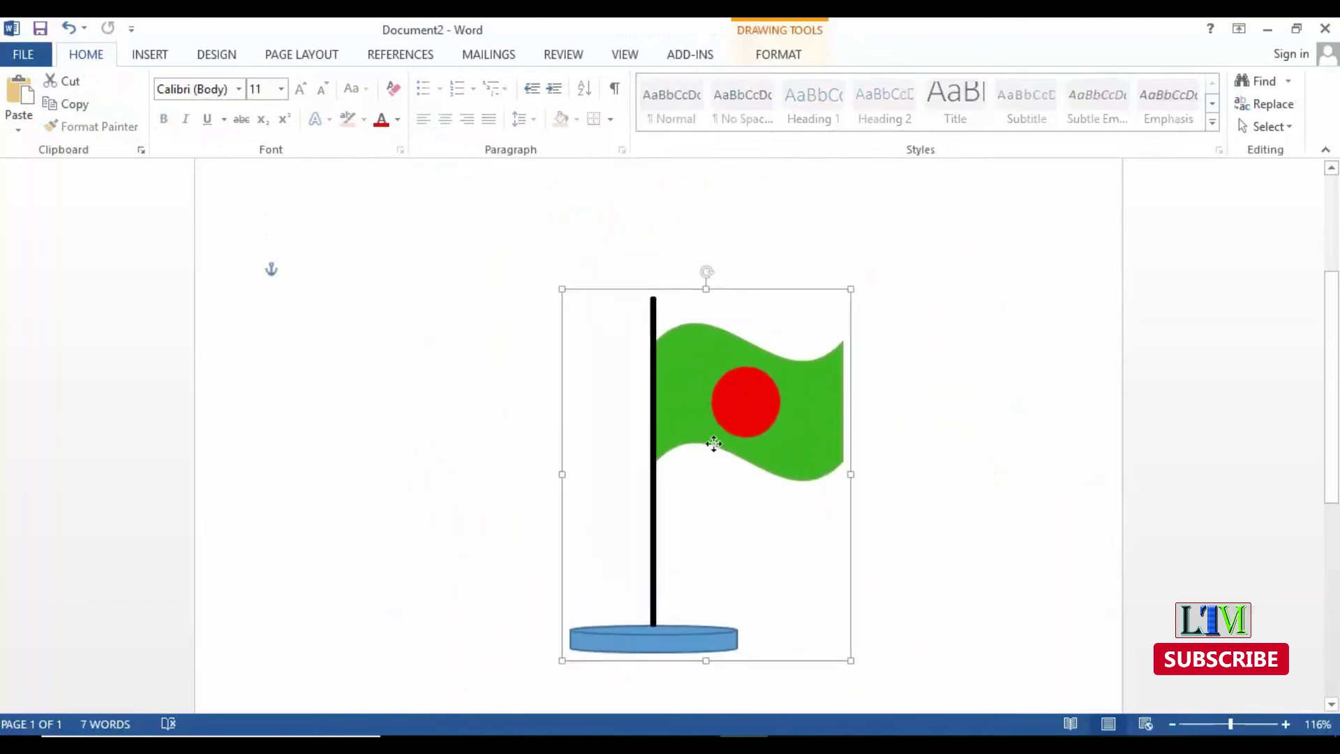
click(697, 376)
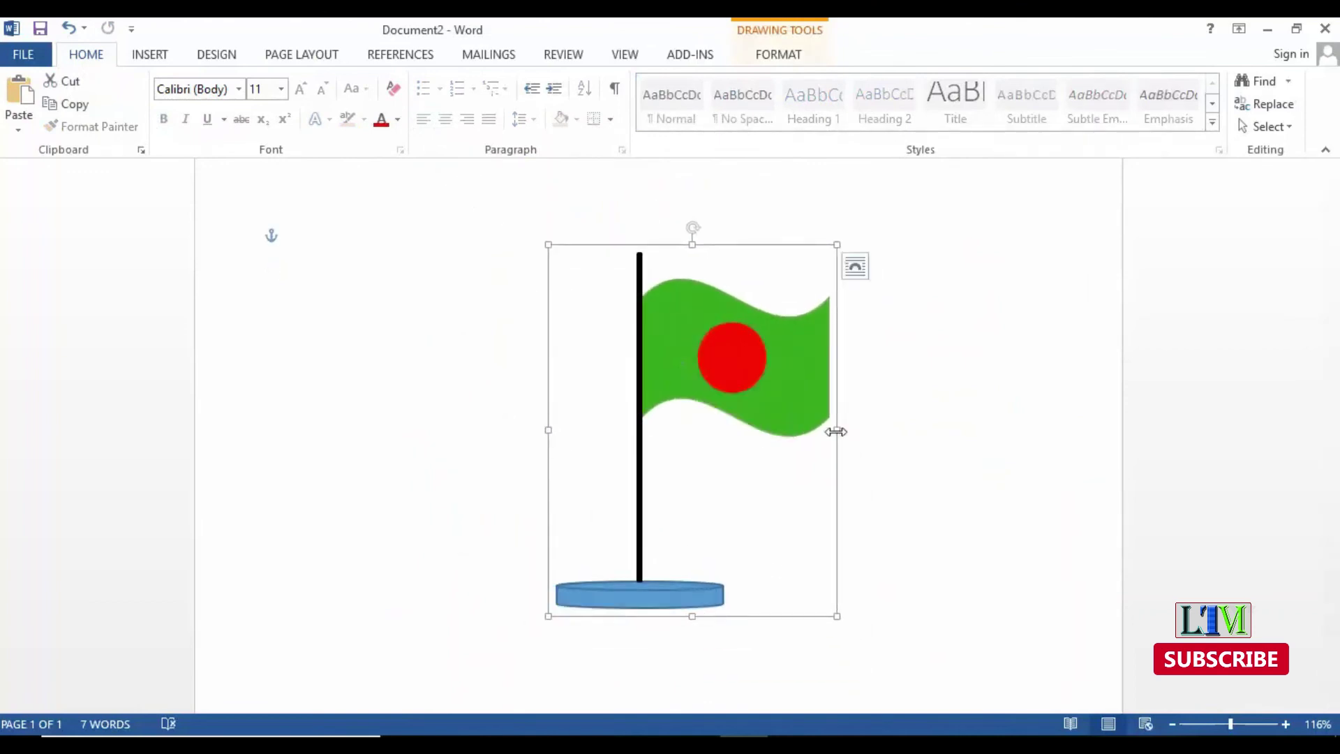
Check the group's options and shrink it slightly from the bottom-right corner.
right_click(657, 379)
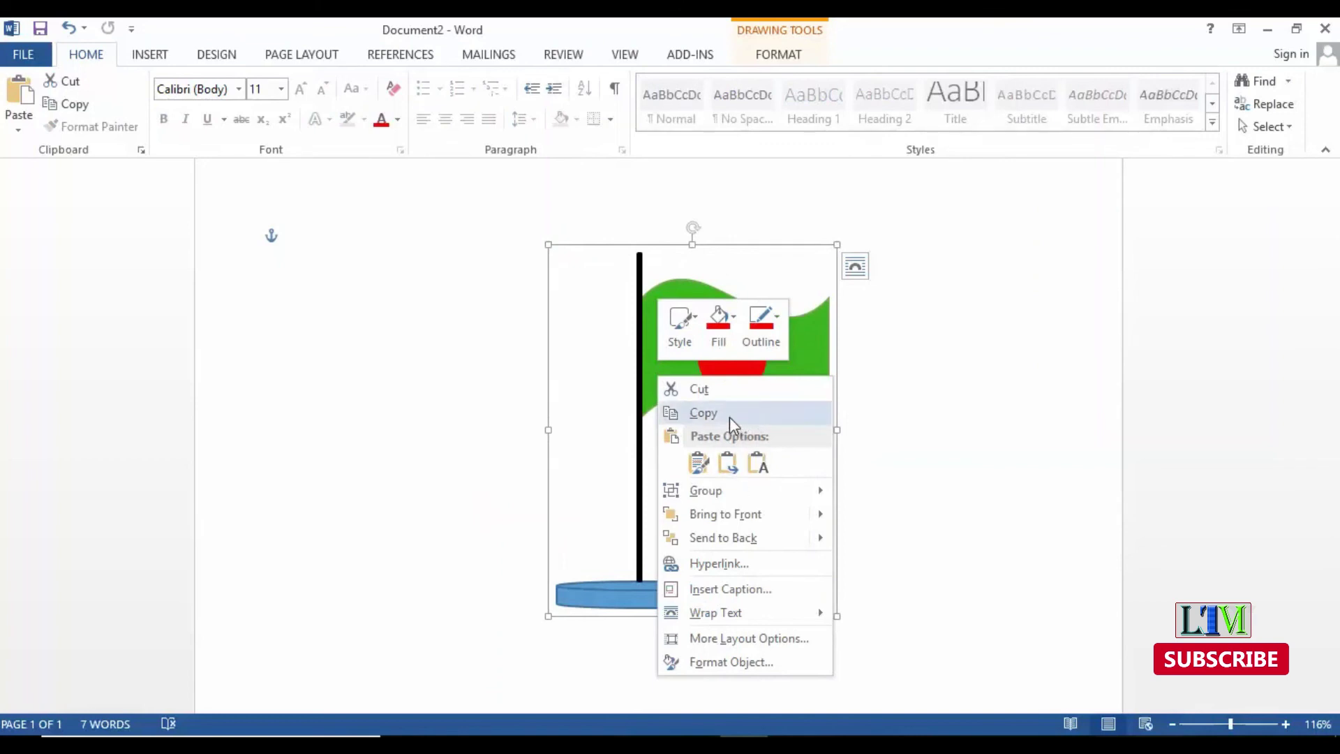
right_click(743, 368)
mouse_move(790, 479)
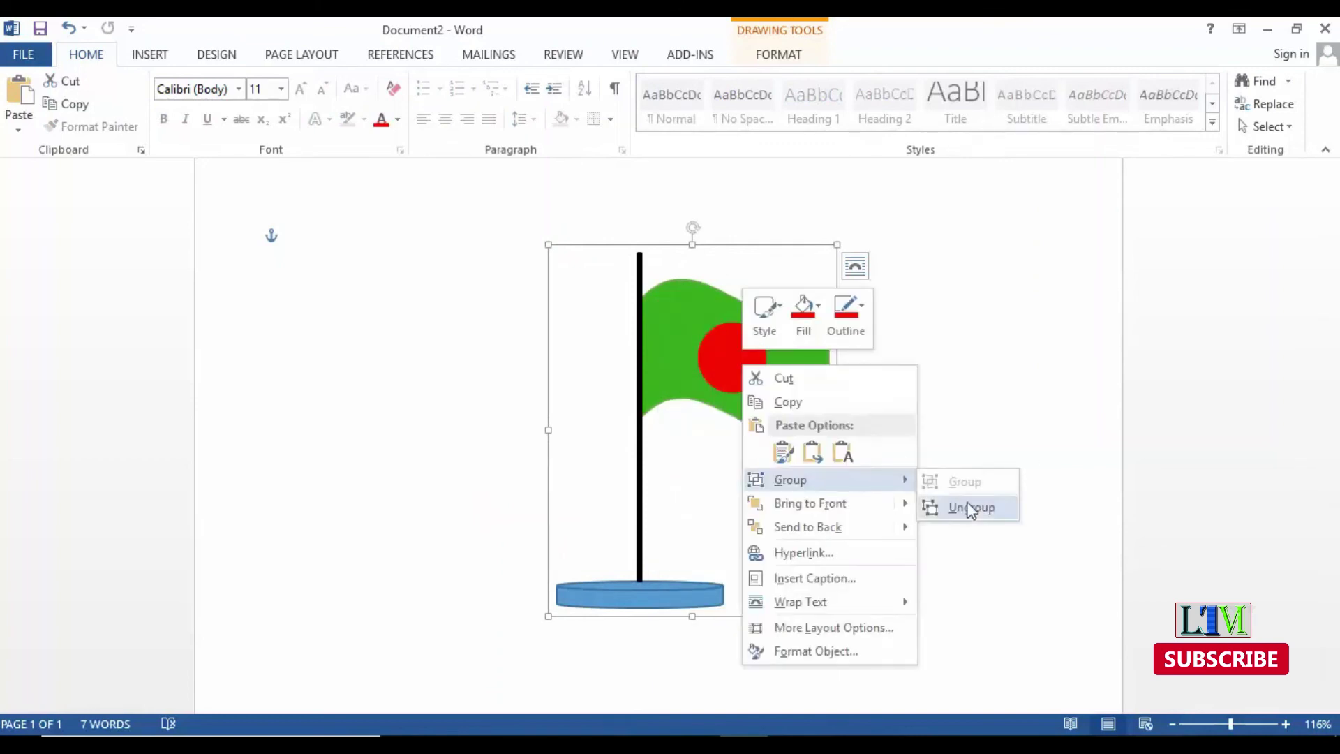
click(971, 509)
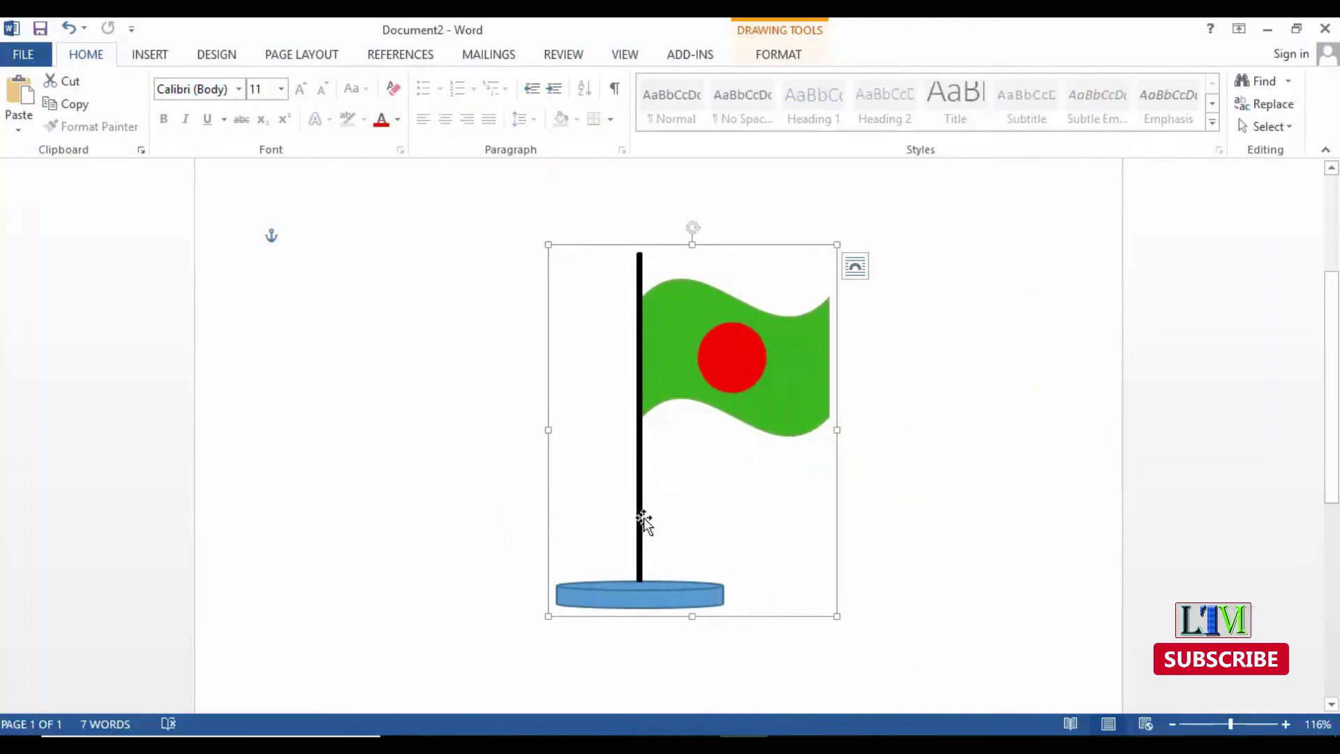
drag(838, 614, 825, 596)
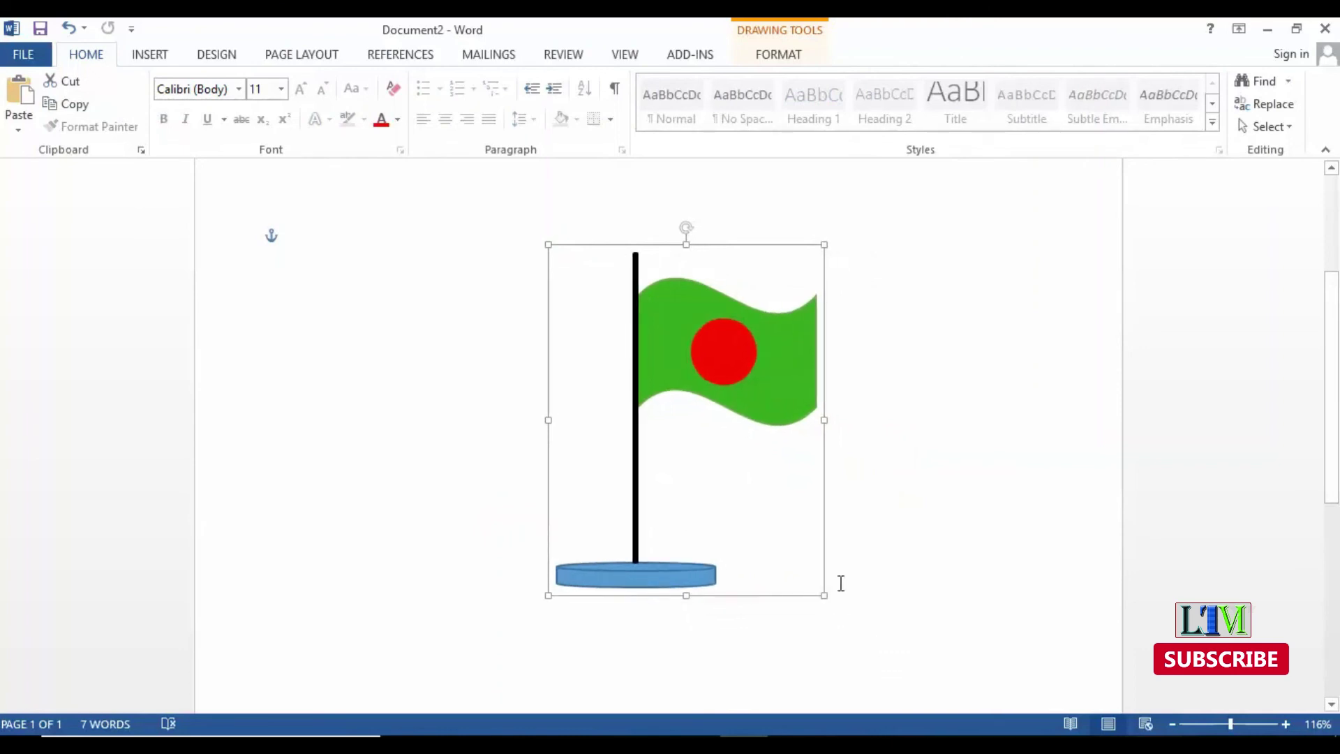
drag(1333, 412, 1336, 342)
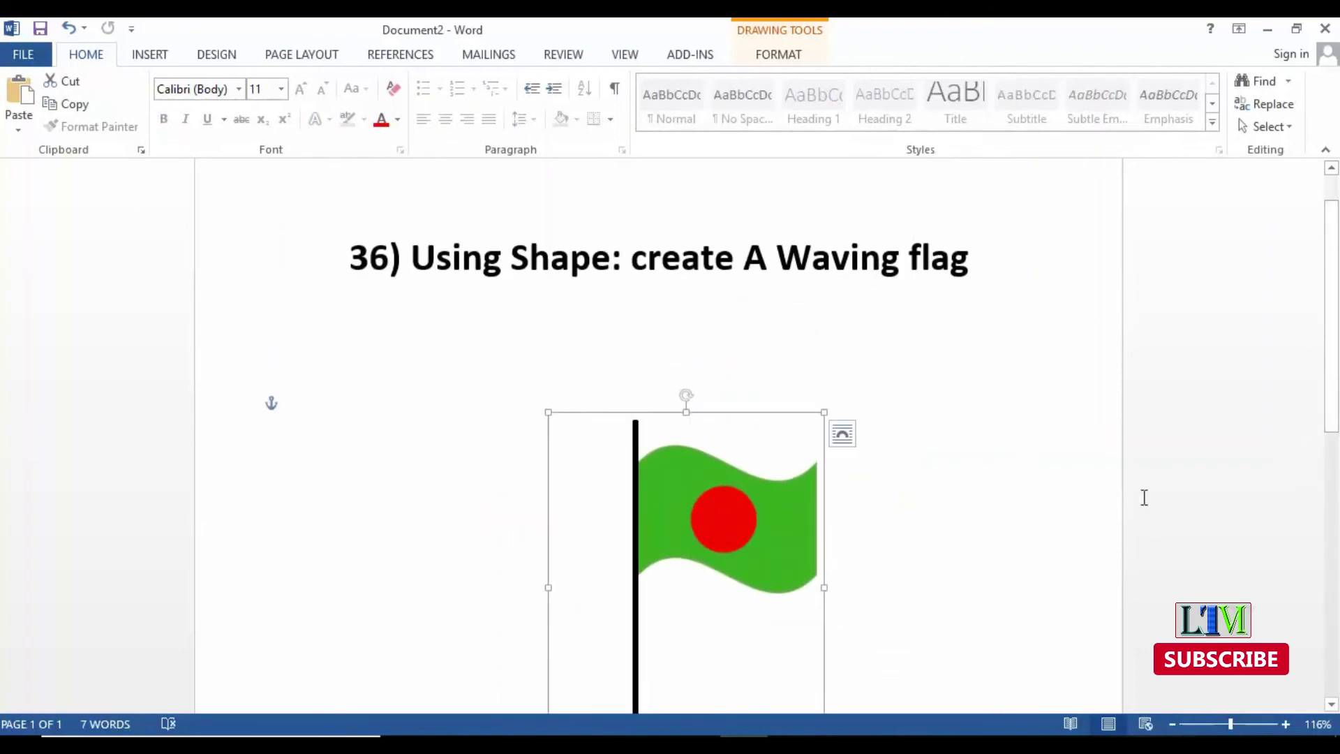
drag(1333, 417, 1336, 429)
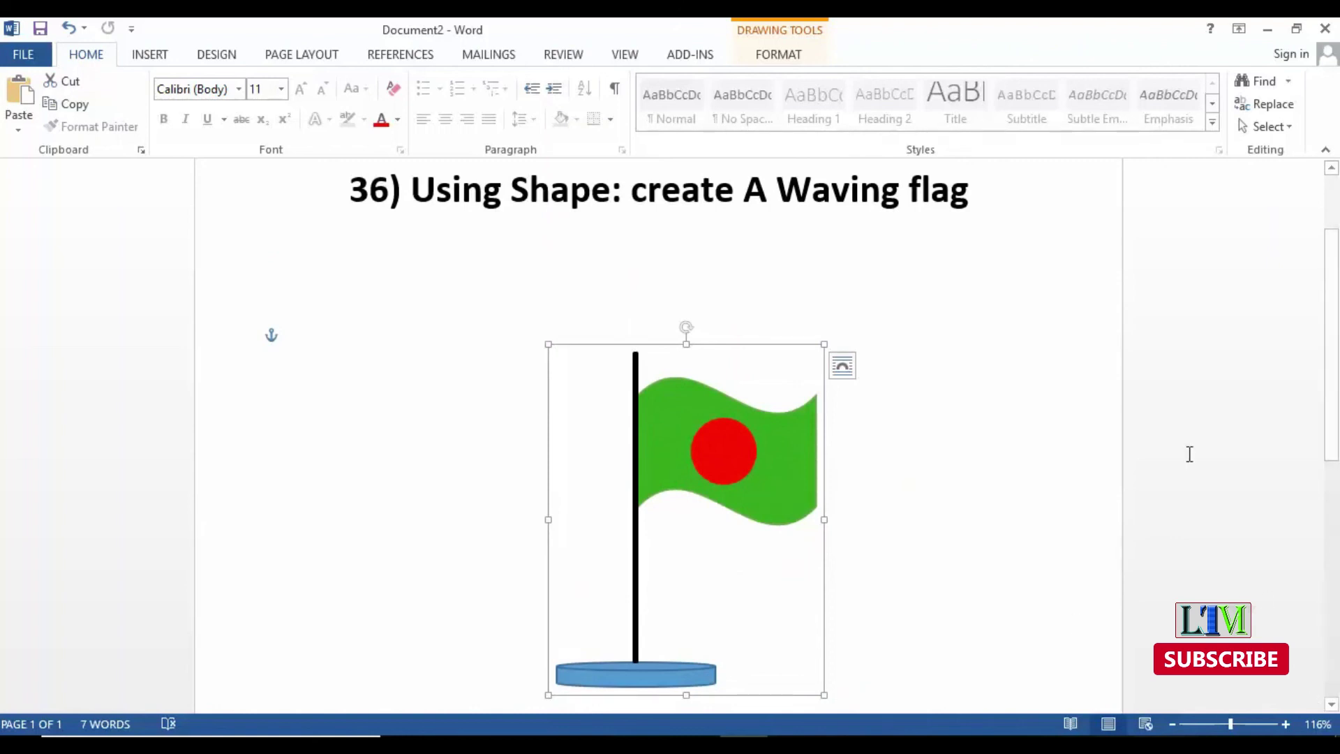
Move the flag drawing up and left so it sits centred just below the title.
scroll(1331, 419, down, 1)
scroll(1331, 419, up, 1)
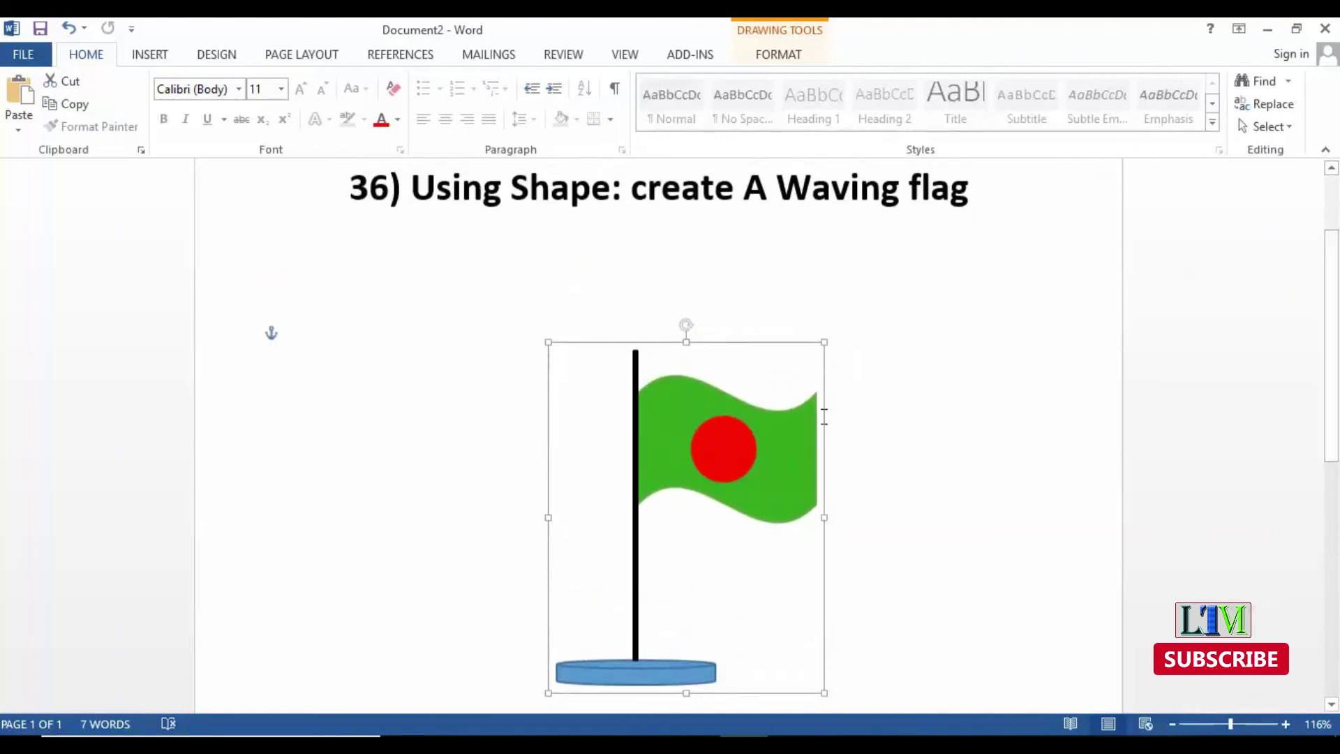
drag(747, 450, 718, 391)
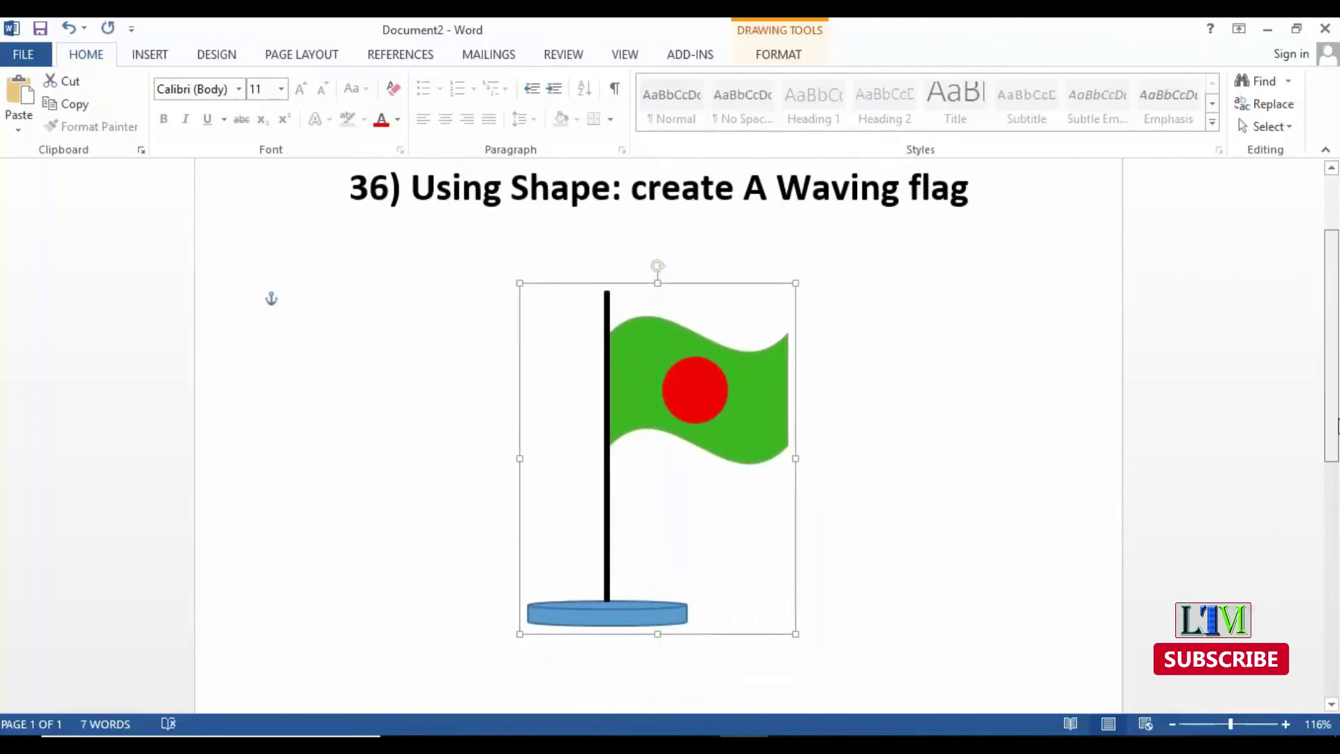
scroll(1332, 426, up, 2)
drag(763, 508, 731, 463)
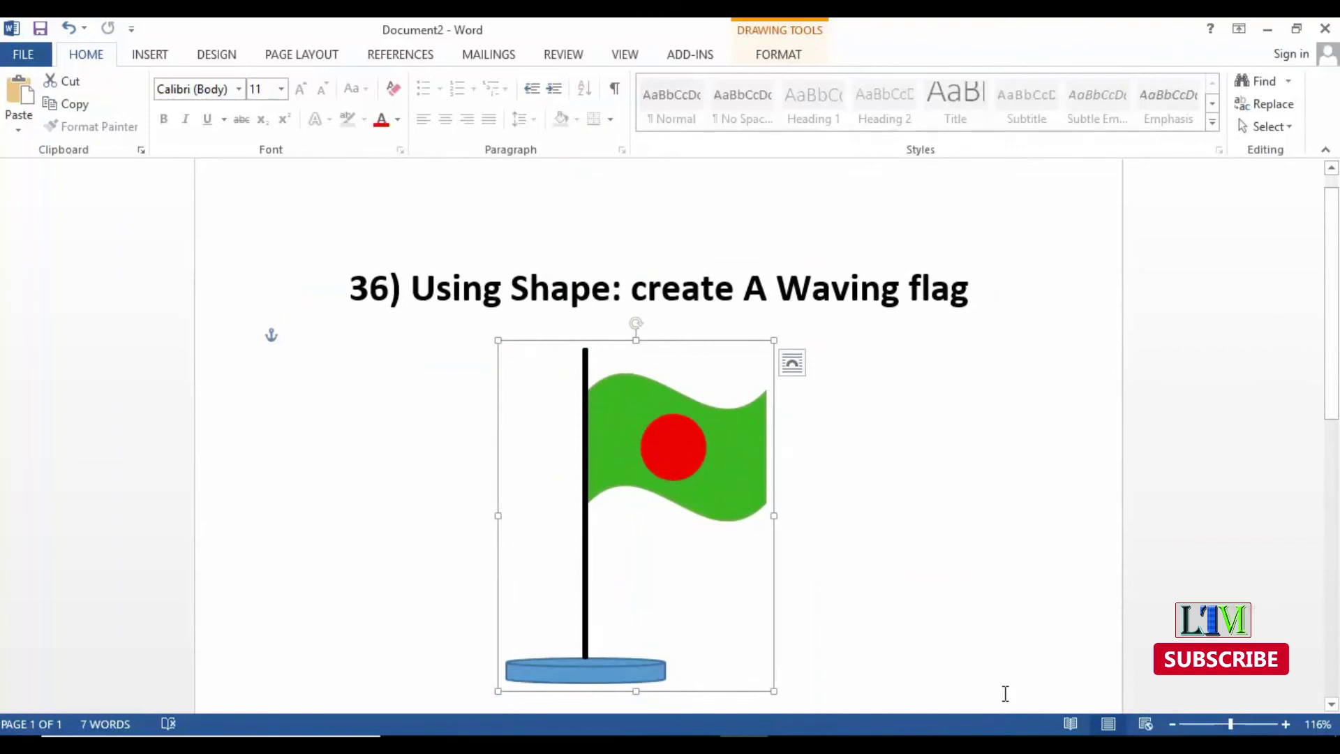
click(1053, 570)
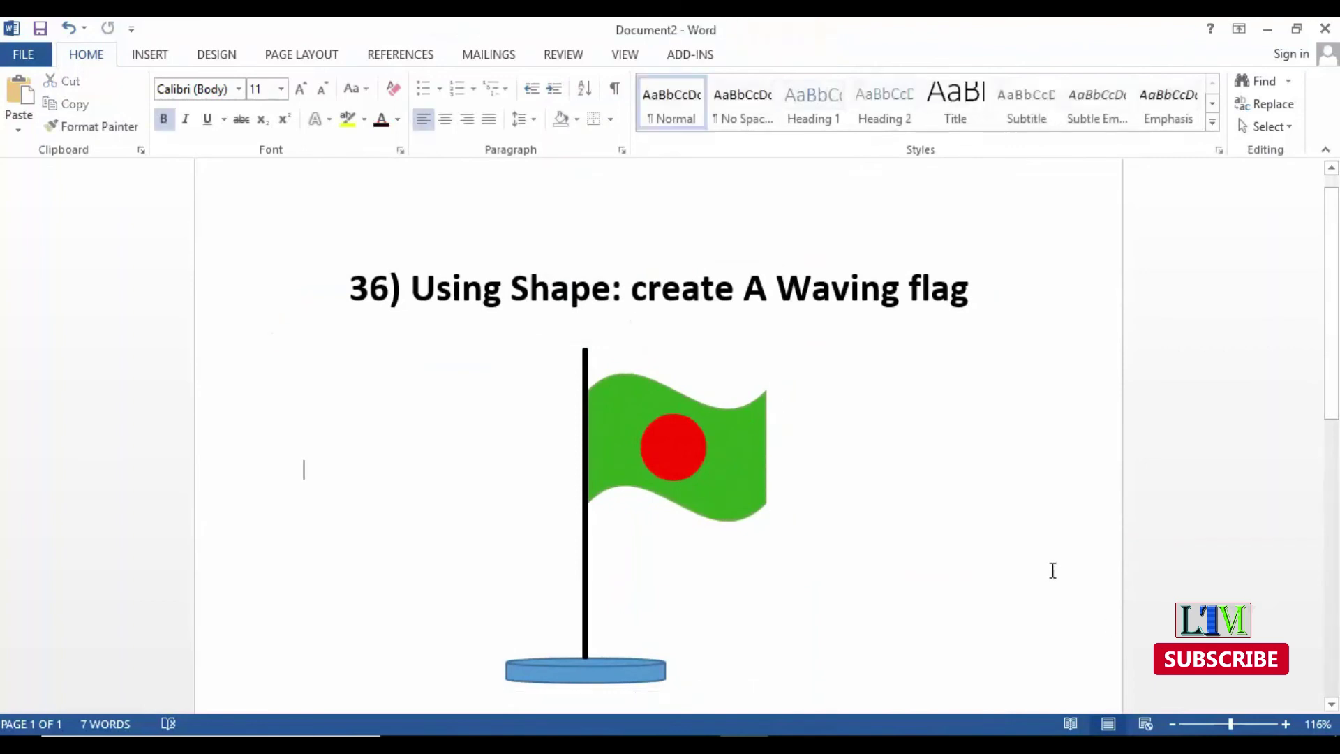